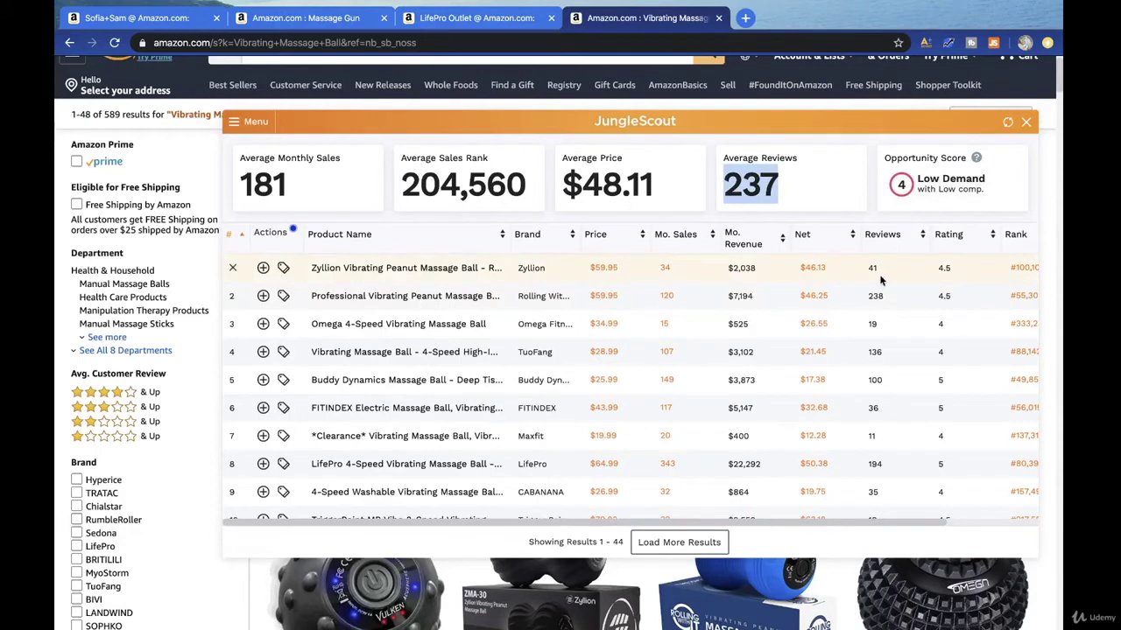
Step: Check the monthly sales of the first vibrating massage ball, then close the vibrating massage ball and LifePro Outlet result pages
click(664, 268)
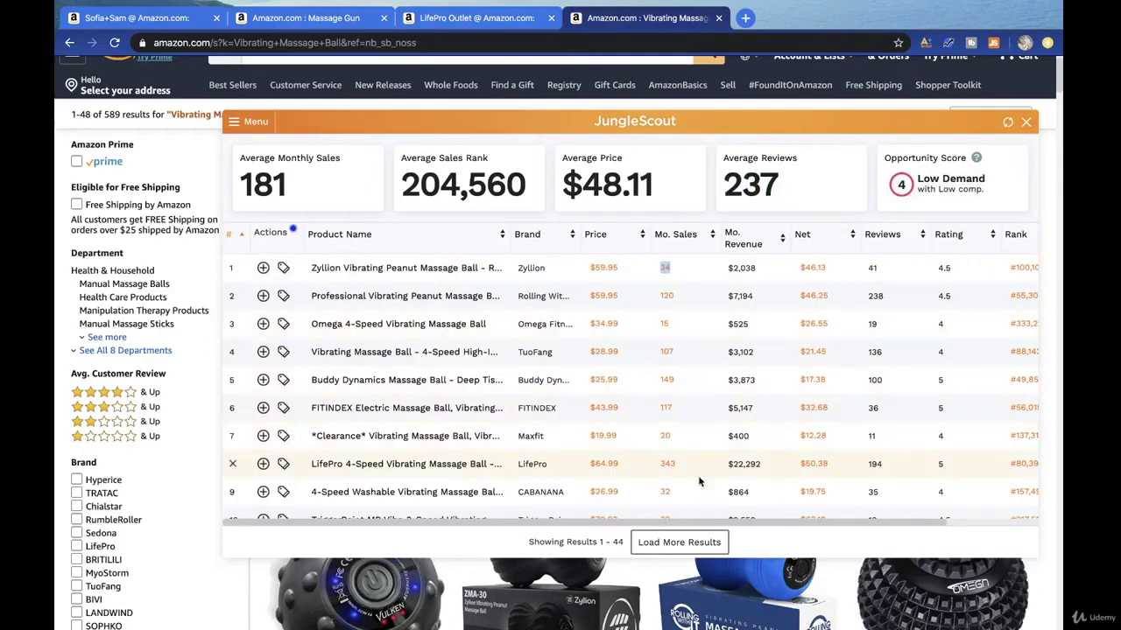
click(1025, 122)
click(718, 18)
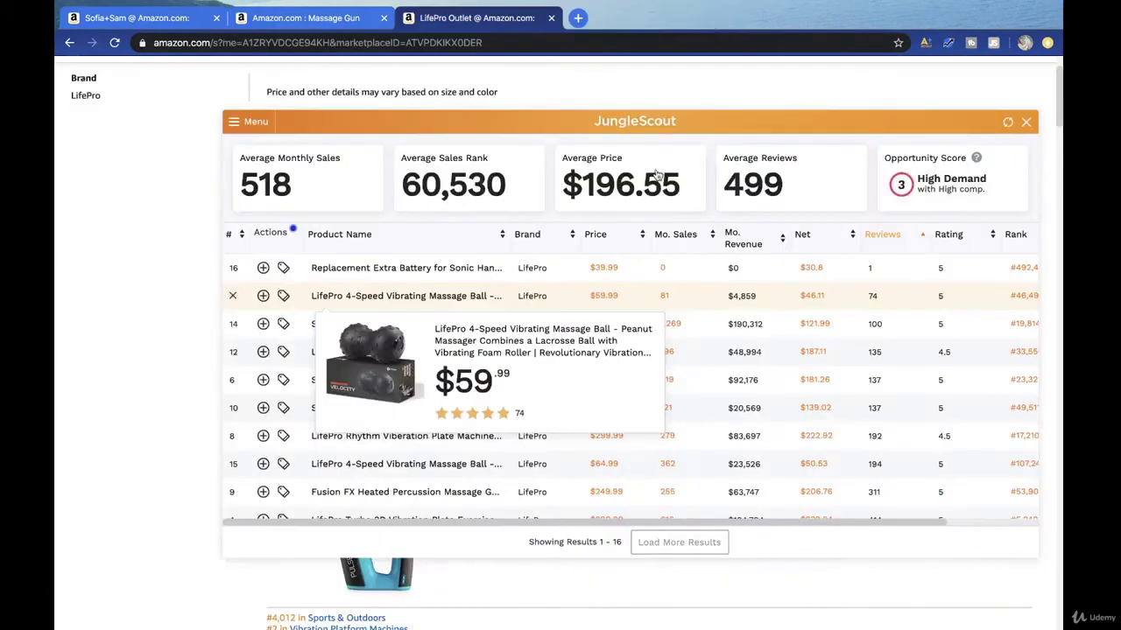
click(551, 18)
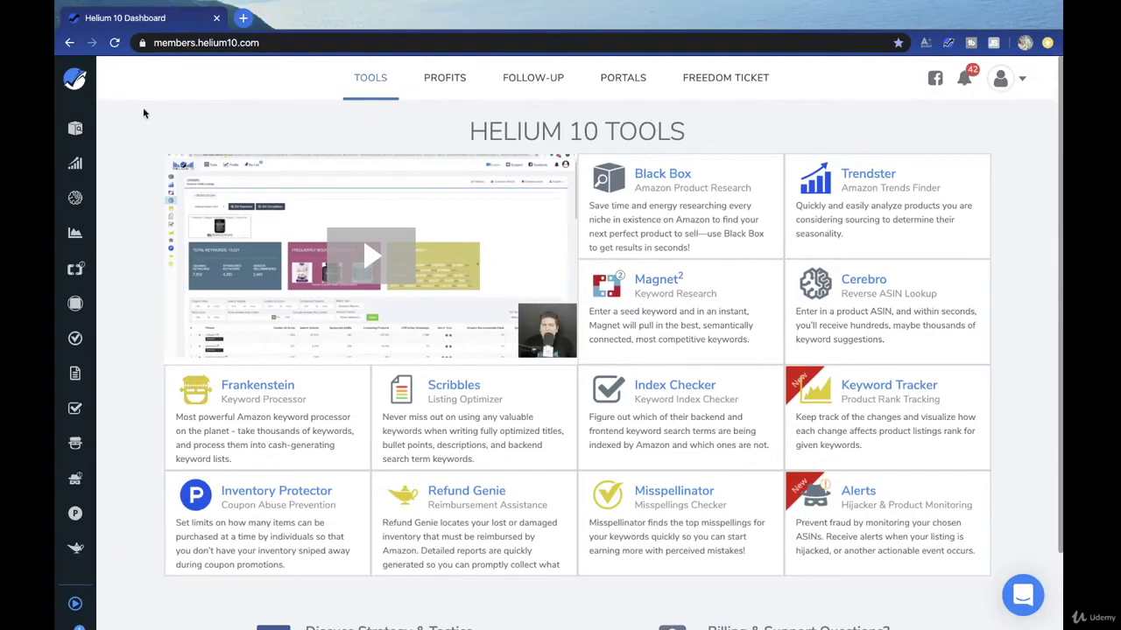
Step: Open Black Box in Helium 10 and select the categories Arts, Crafts & Sewing, Automotive, Baby, and Beauty & Personal Care
mouse_move(83, 122)
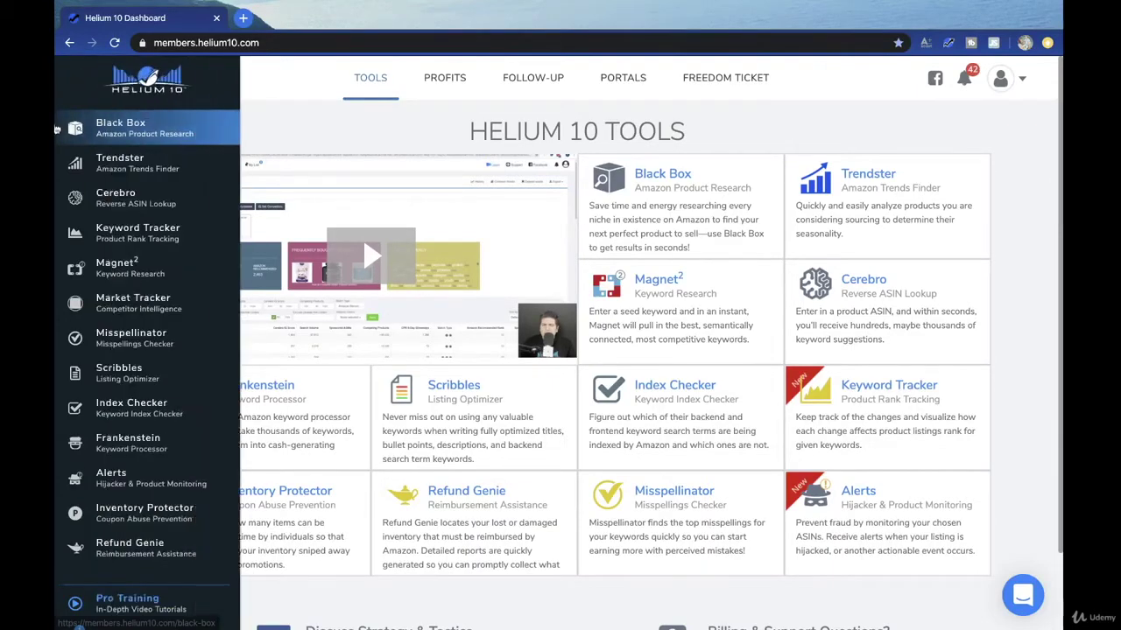
click(184, 128)
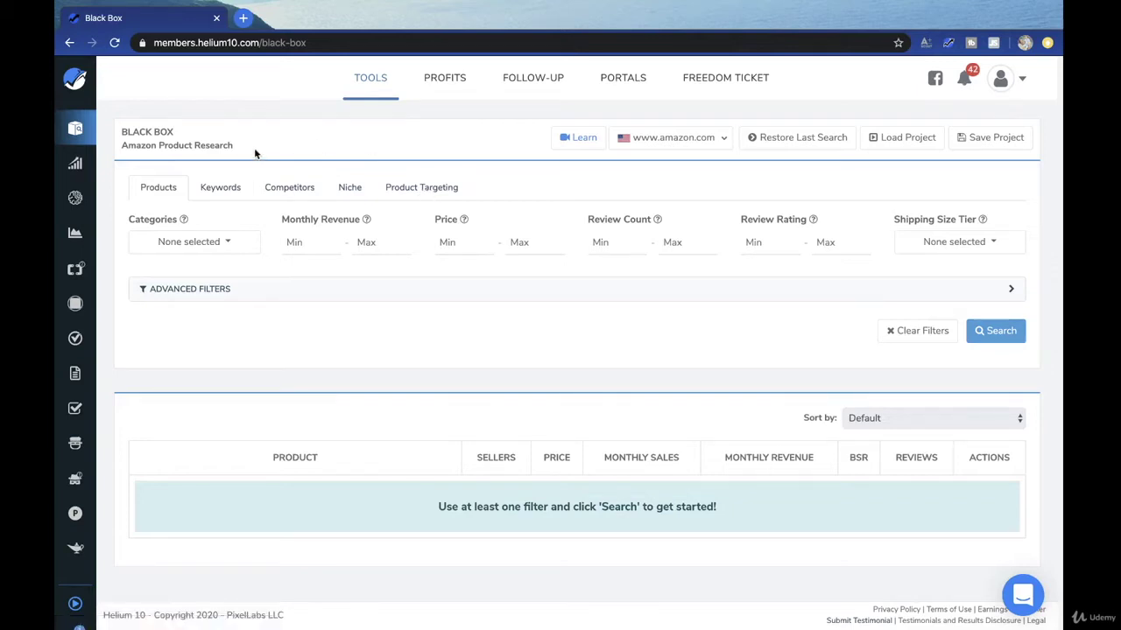
click(231, 243)
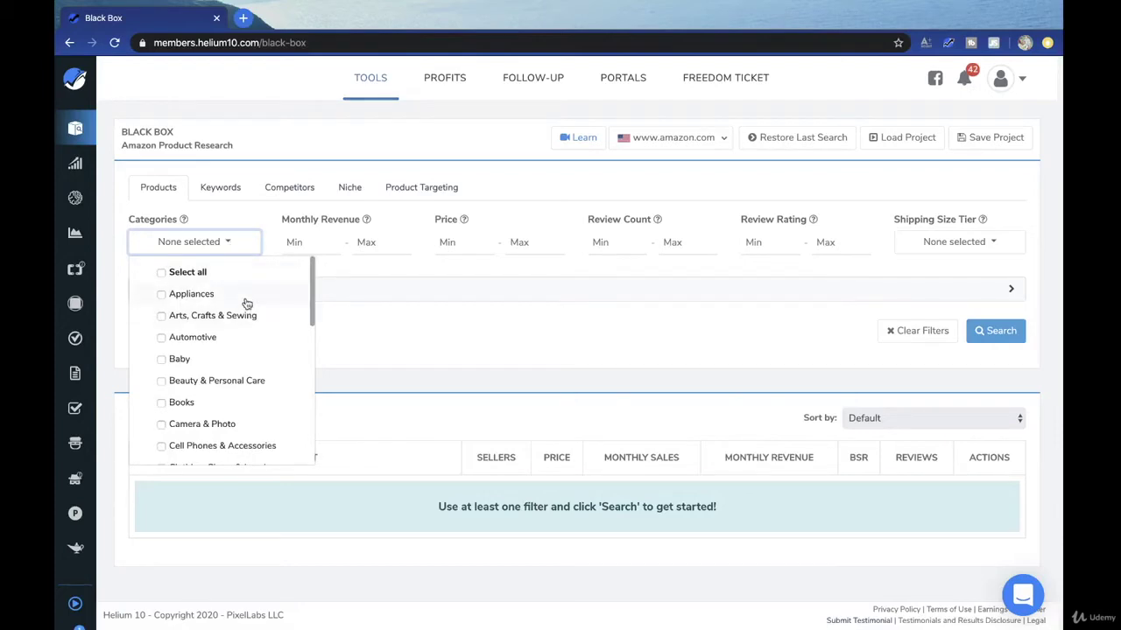
scroll(245, 302, down, 1)
scroll(246, 303, up, 1)
click(214, 322)
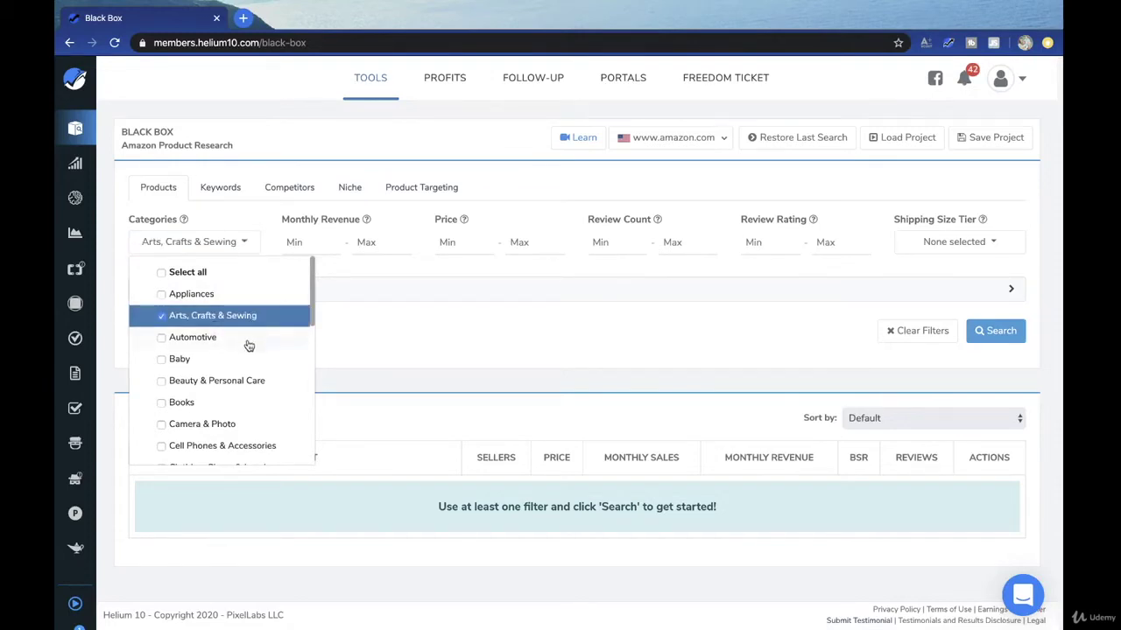
click(245, 339)
scroll(216, 339, down, 1)
click(216, 339)
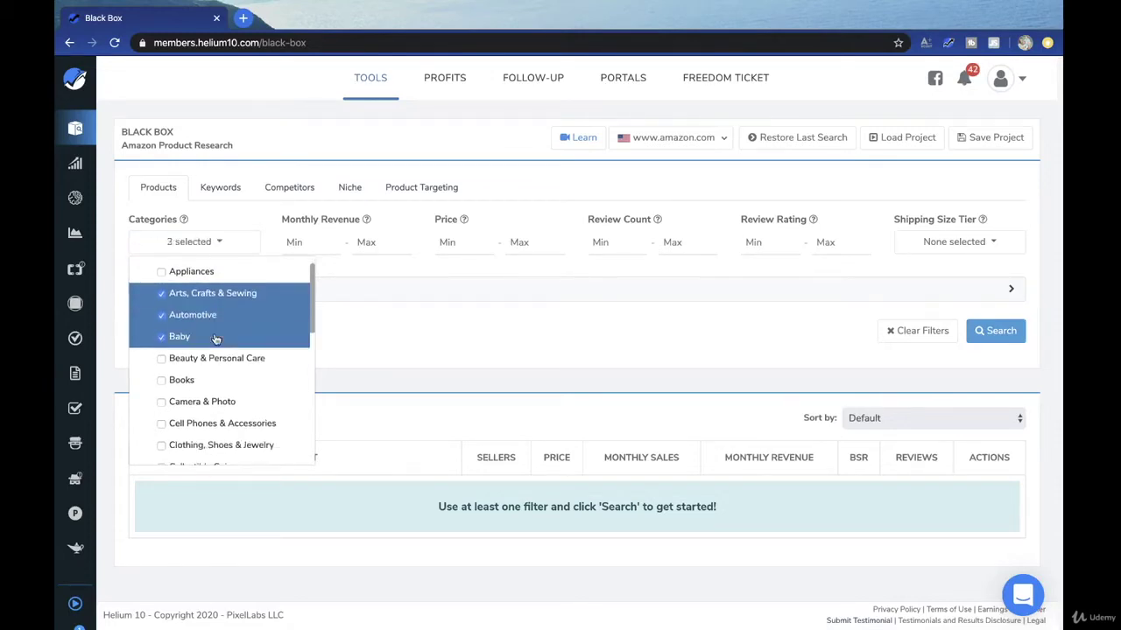
scroll(216, 337, down, 1)
click(227, 337)
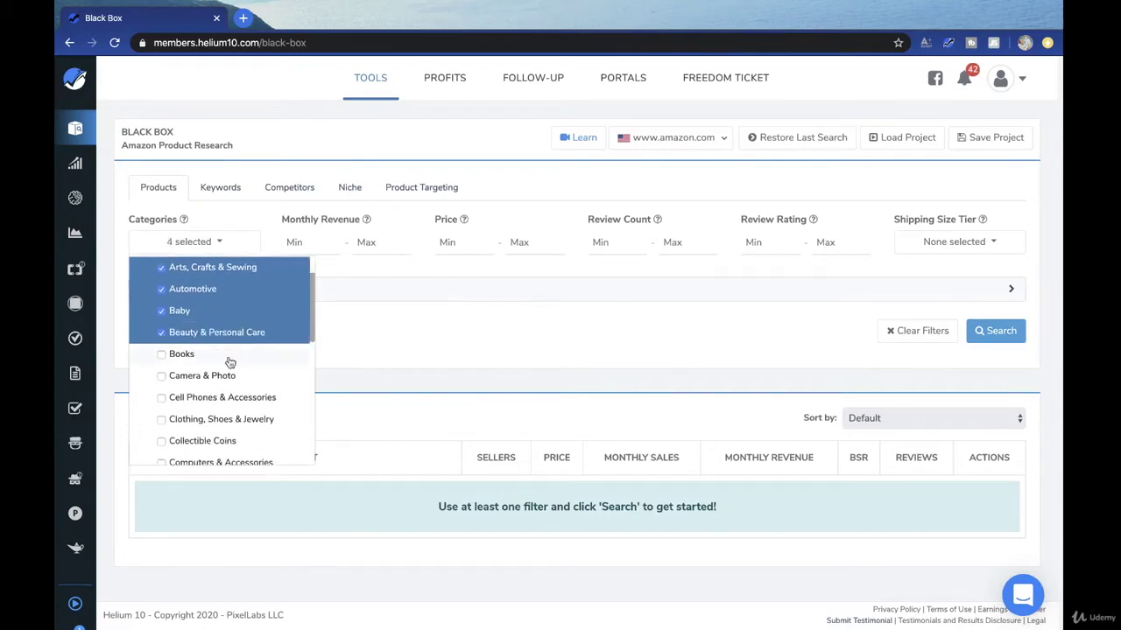
Step: Add the categories Electronics, Health & Household, Home & Kitchen, Industrial & Scientific, Kitchen & Dining, and Musical Instruments
scroll(232, 386, down, 3)
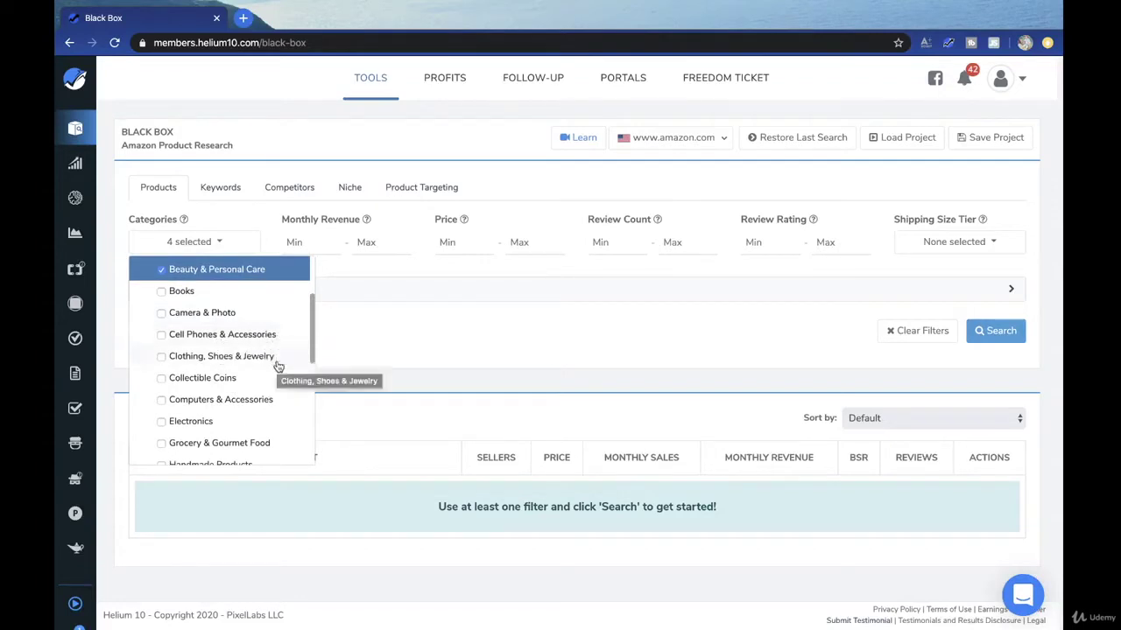
scroll(267, 363, down, 2)
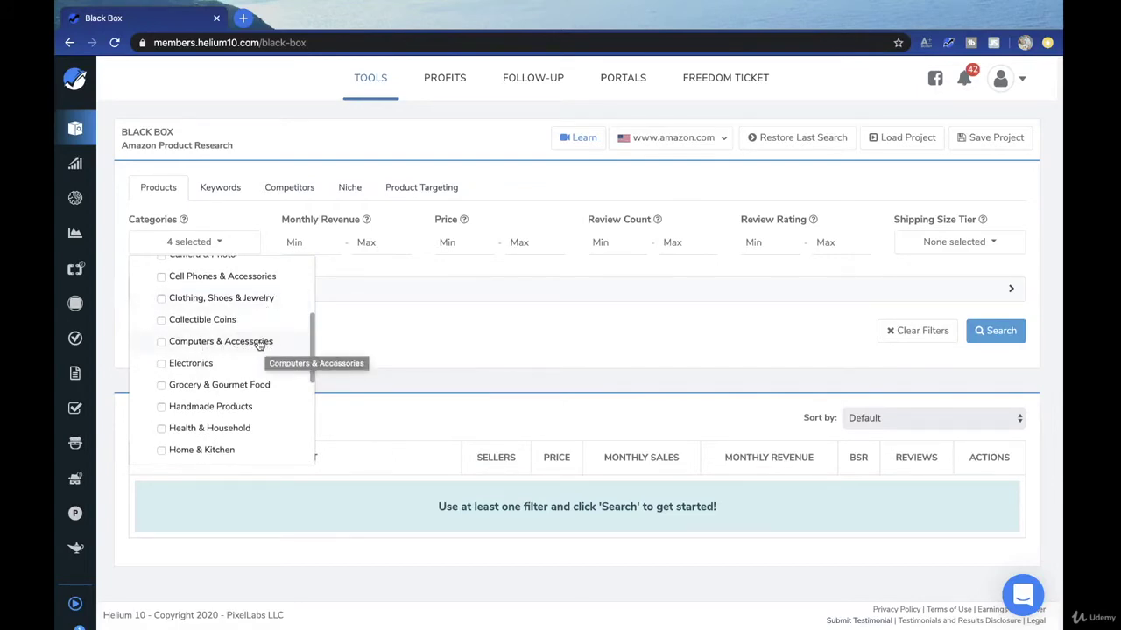
click(231, 363)
scroll(231, 365, down, 3)
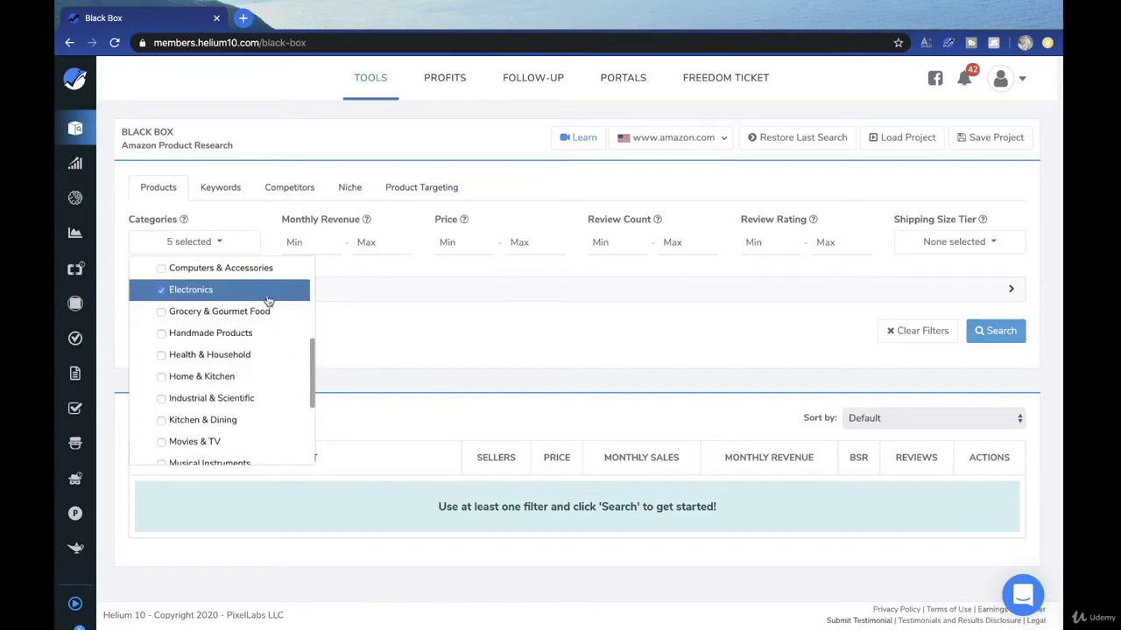
click(269, 355)
click(255, 379)
click(264, 406)
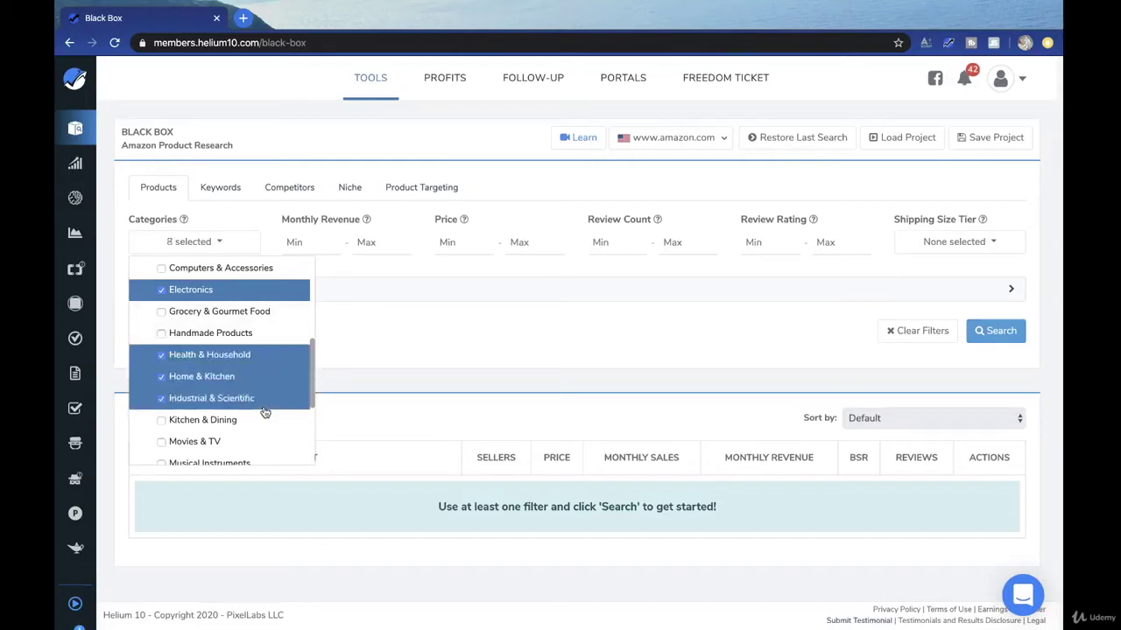
scroll(266, 412, down, 3)
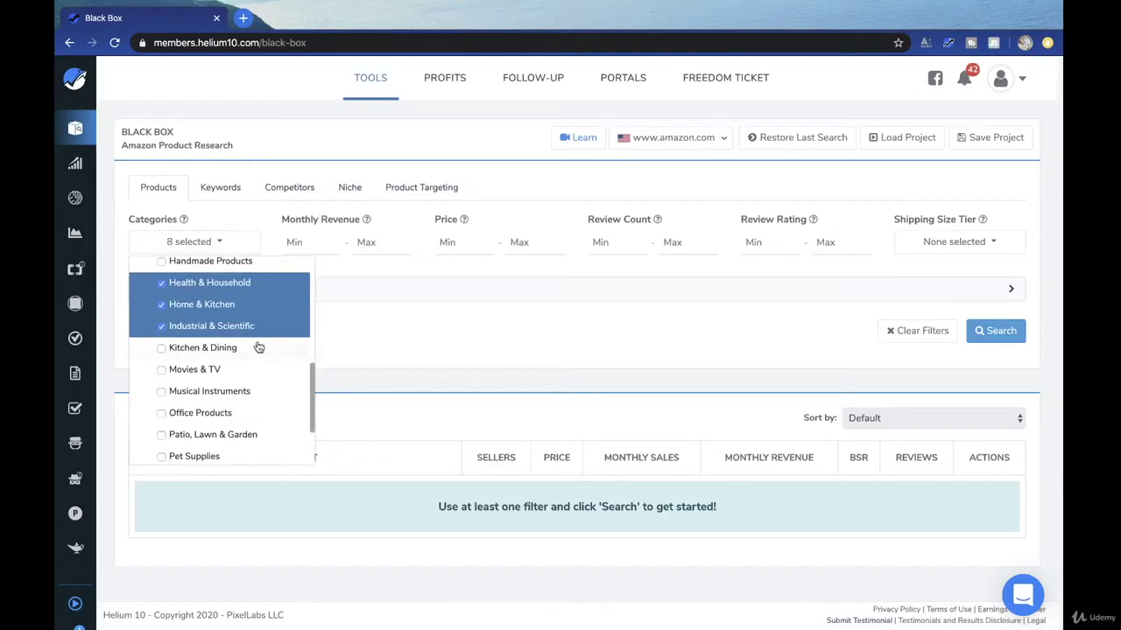
click(256, 352)
scroll(276, 354, down, 2)
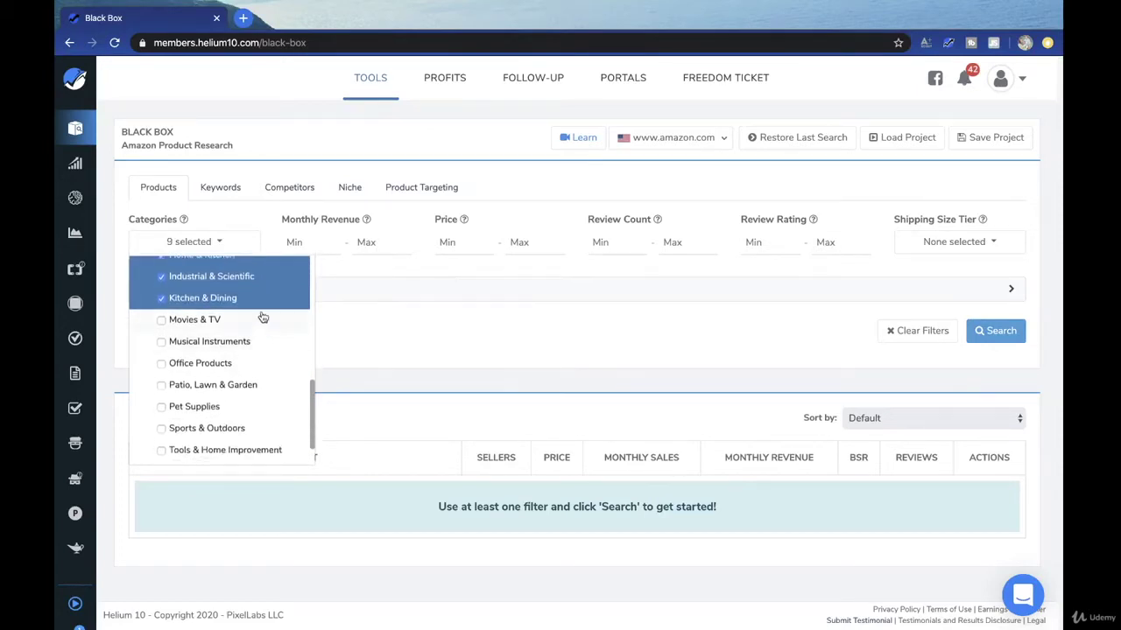
click(266, 349)
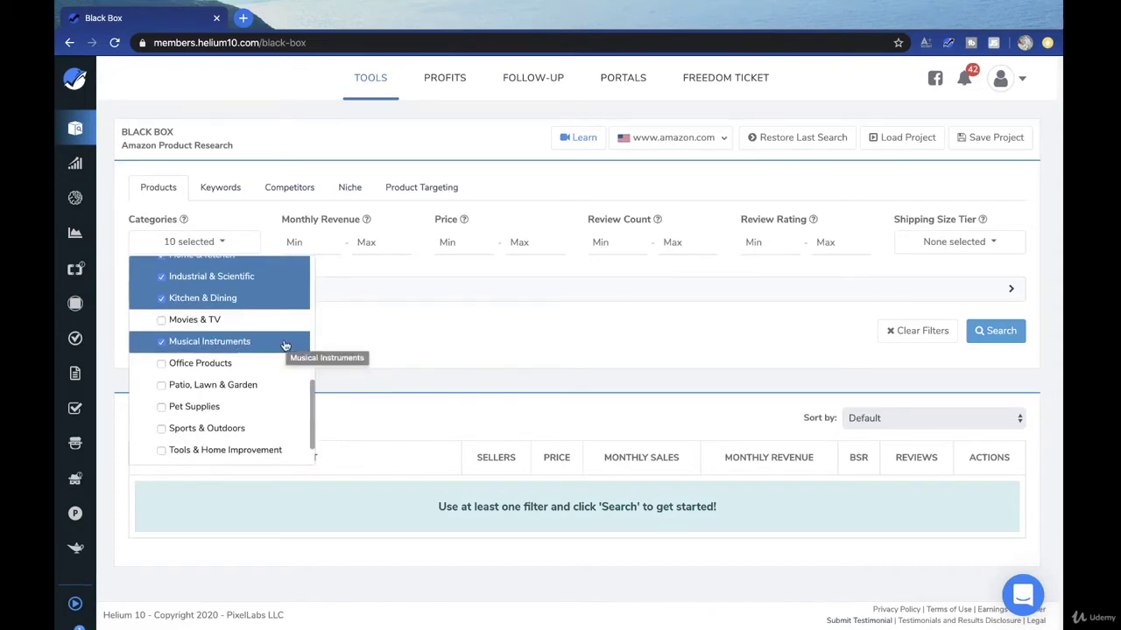
Step: Add the categories Office Products, Patio, Lawn & Garden, Pet Supplies, Sports & Outdoors, Tools & Home Improvement, and Toys & Games
scroll(277, 346, down, 1)
scroll(276, 346, down, 1)
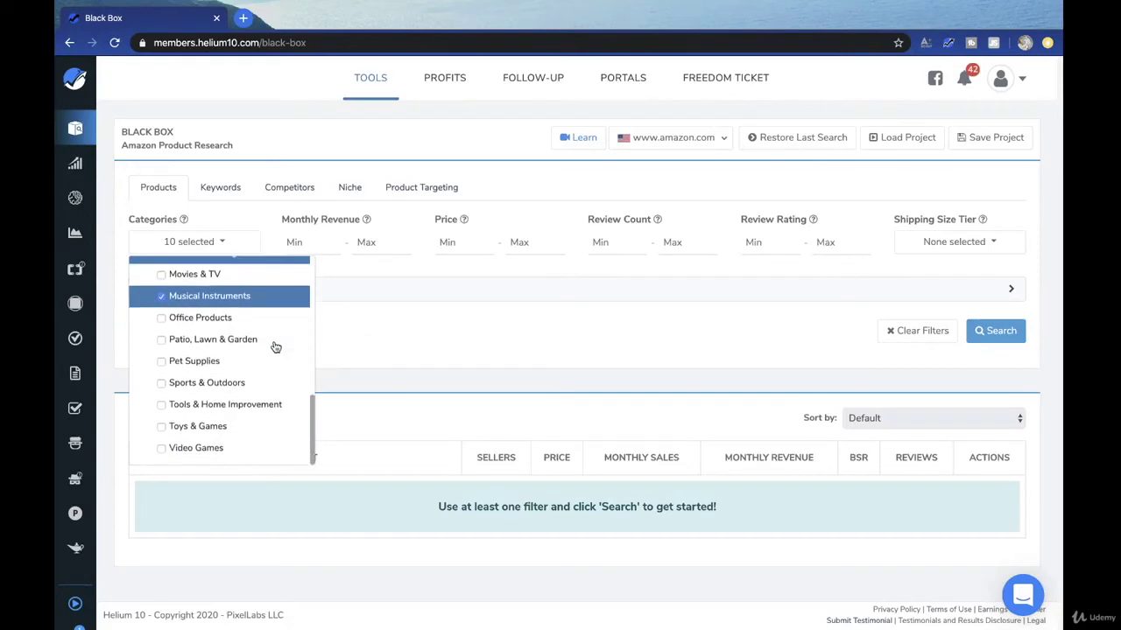
scroll(266, 307, up, 1)
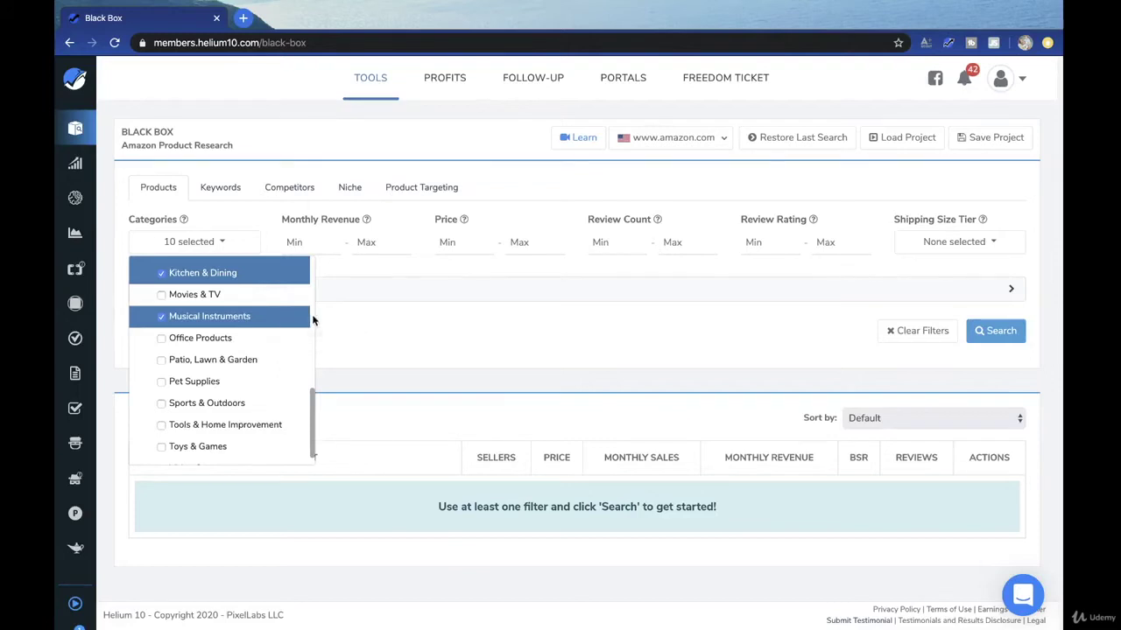
scroll(255, 321, down, 1)
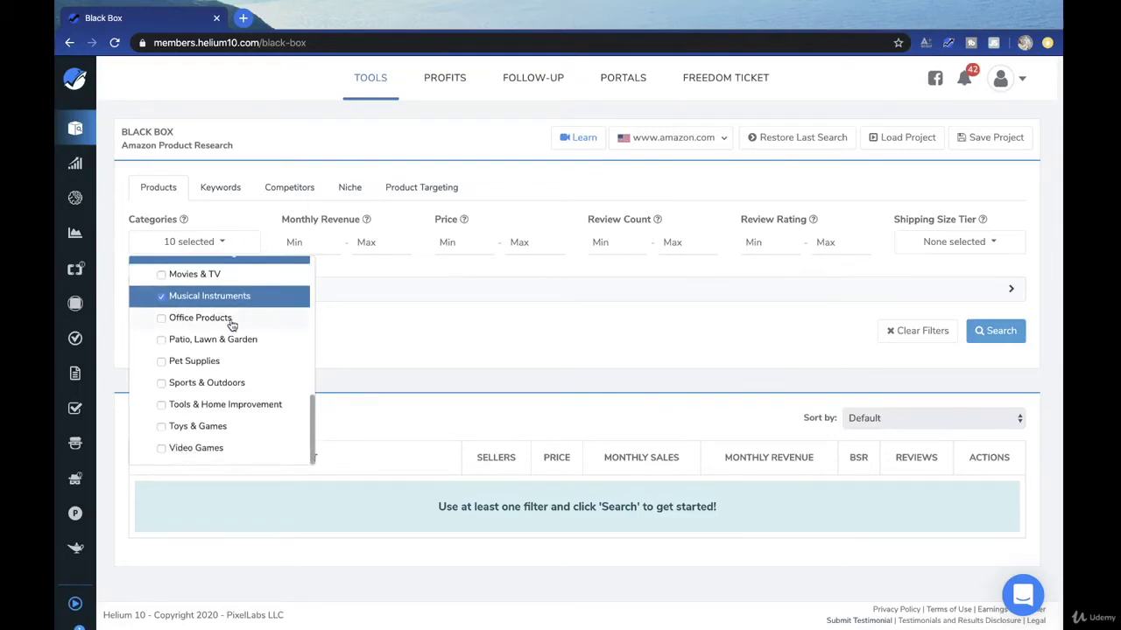
click(232, 318)
click(254, 342)
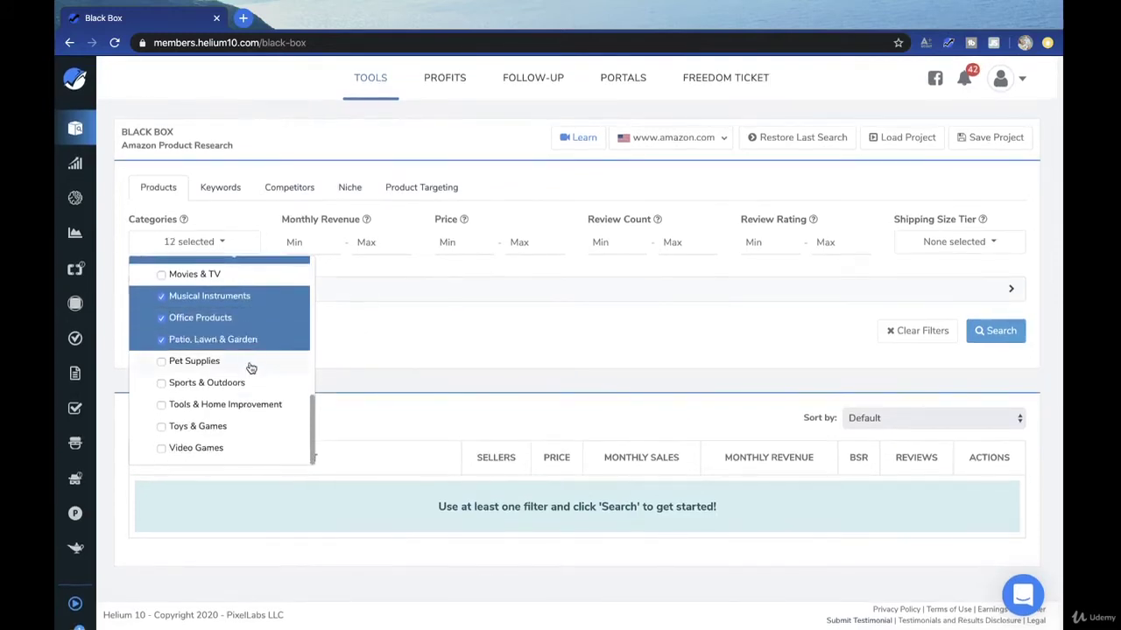
click(251, 364)
click(252, 392)
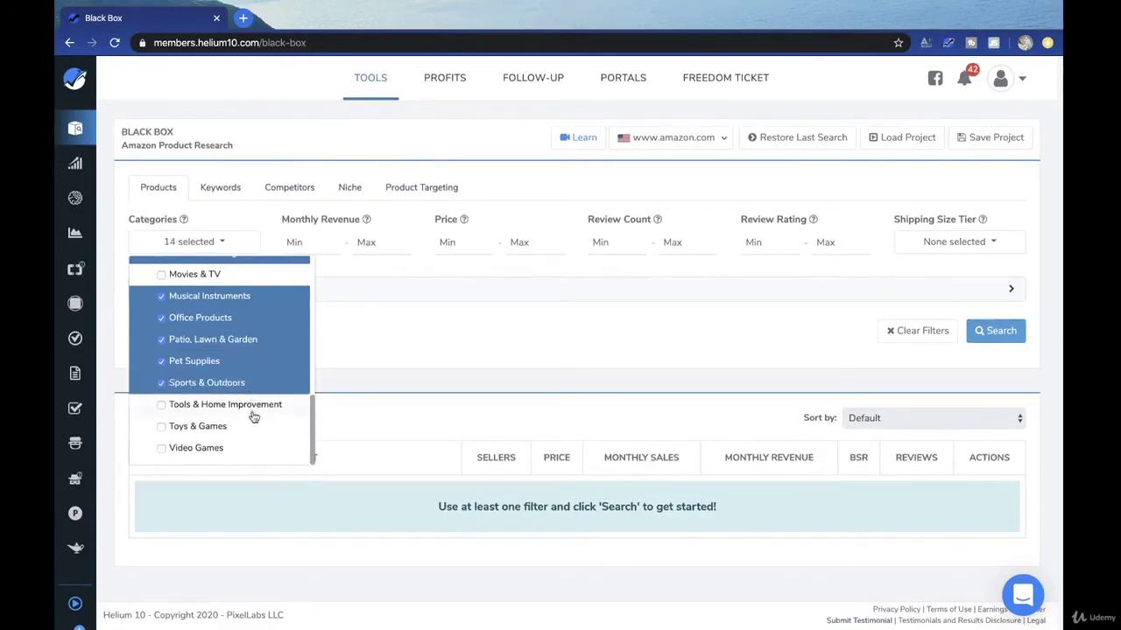
click(256, 411)
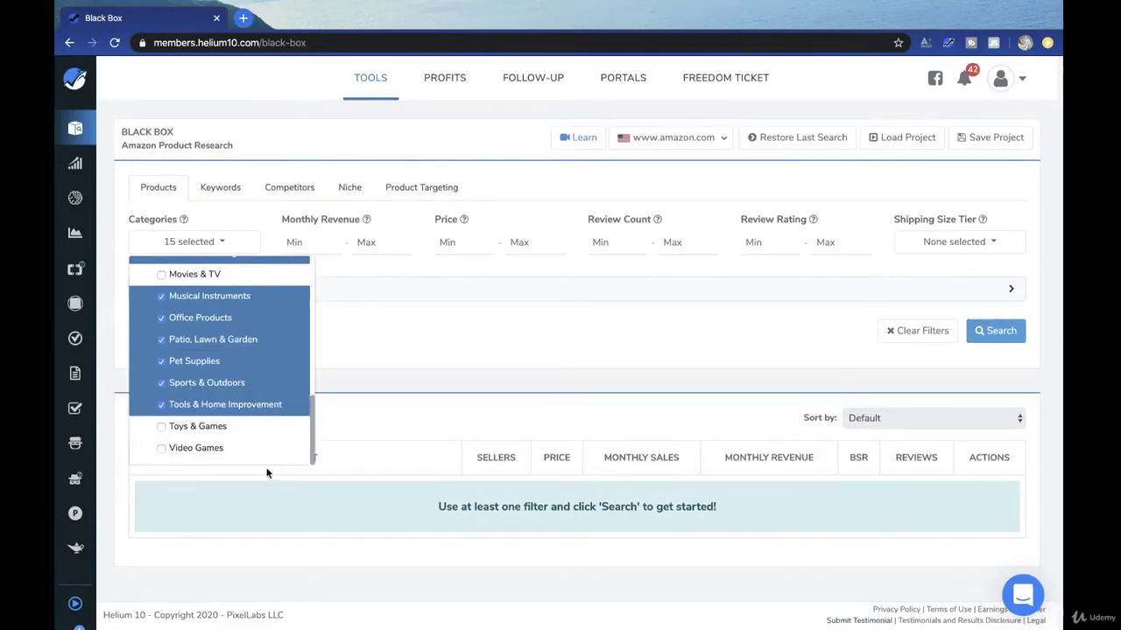
click(263, 428)
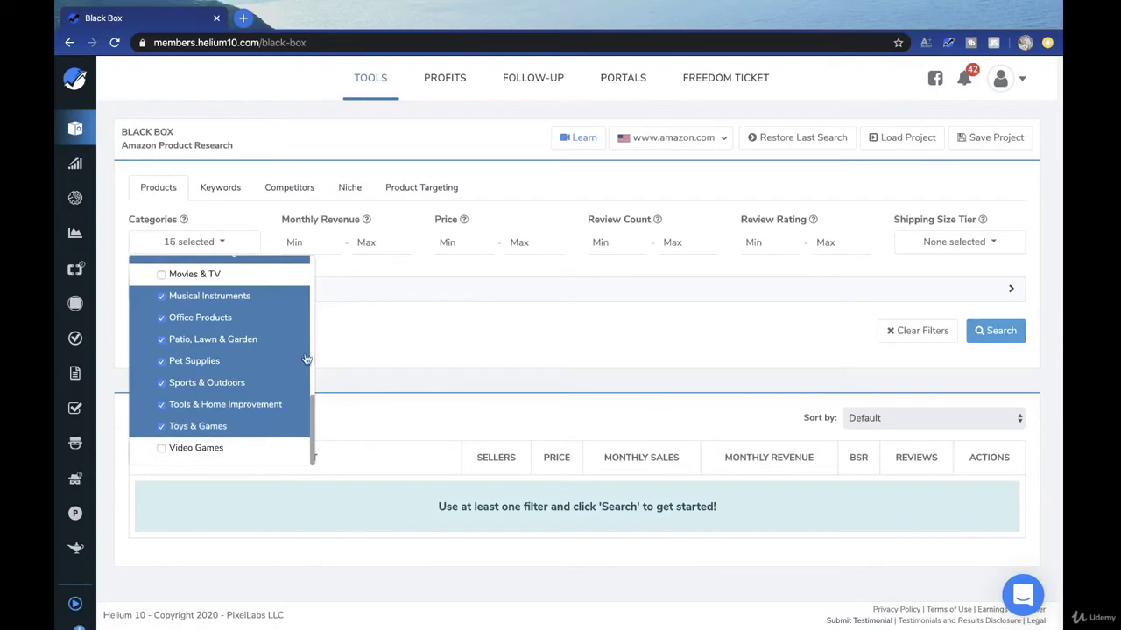
scroll(243, 333, up, 8)
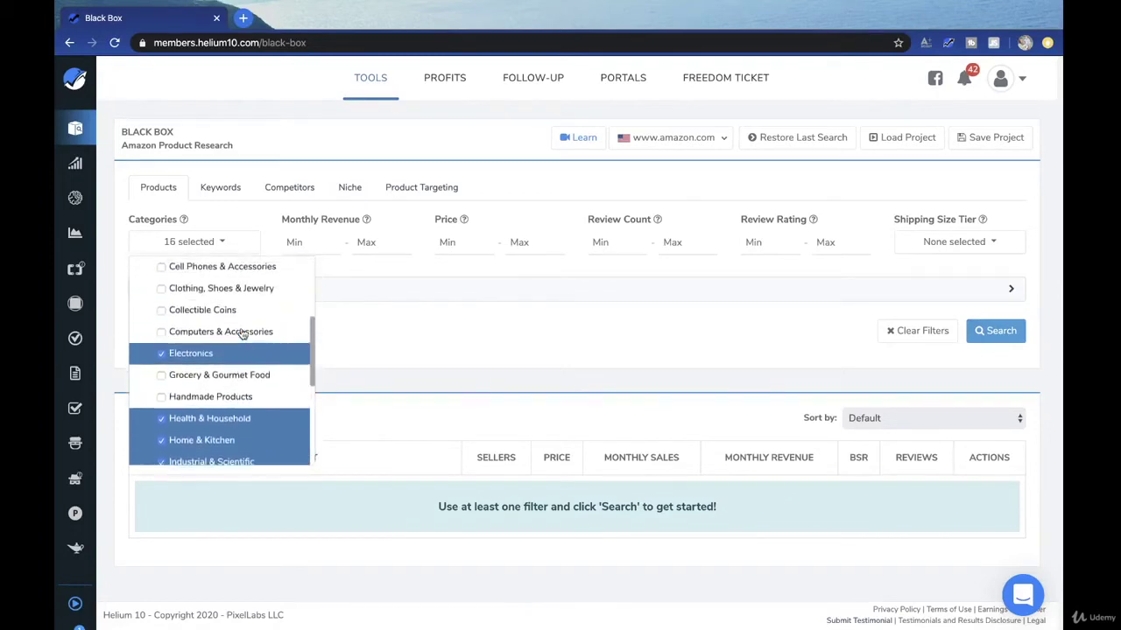
scroll(243, 332, up, 2)
click(376, 319)
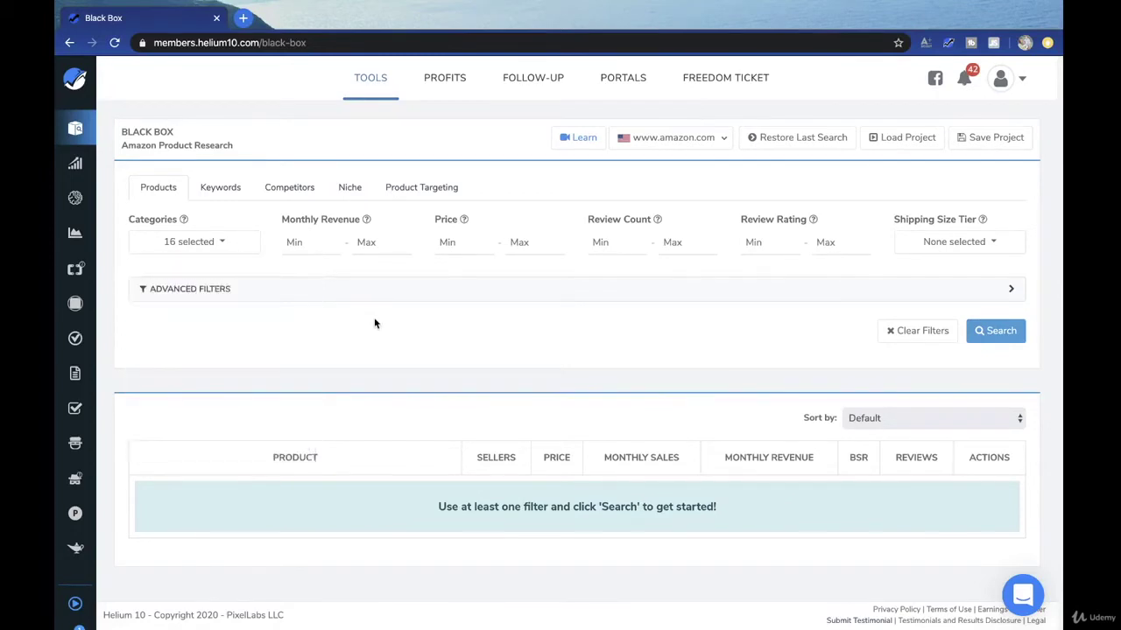
Step: Set the monthly revenue filter to a minimum of 4450 and a maximum of 15555
click(303, 243)
text(5000)
drag(314, 243, 289, 241)
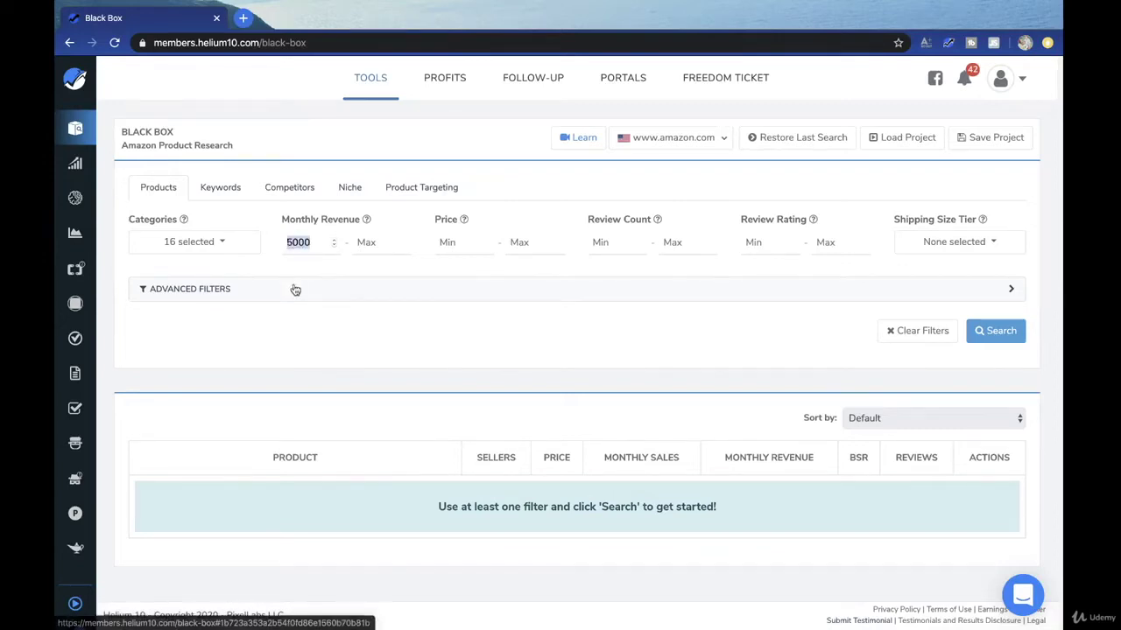
text(49)
text(99)
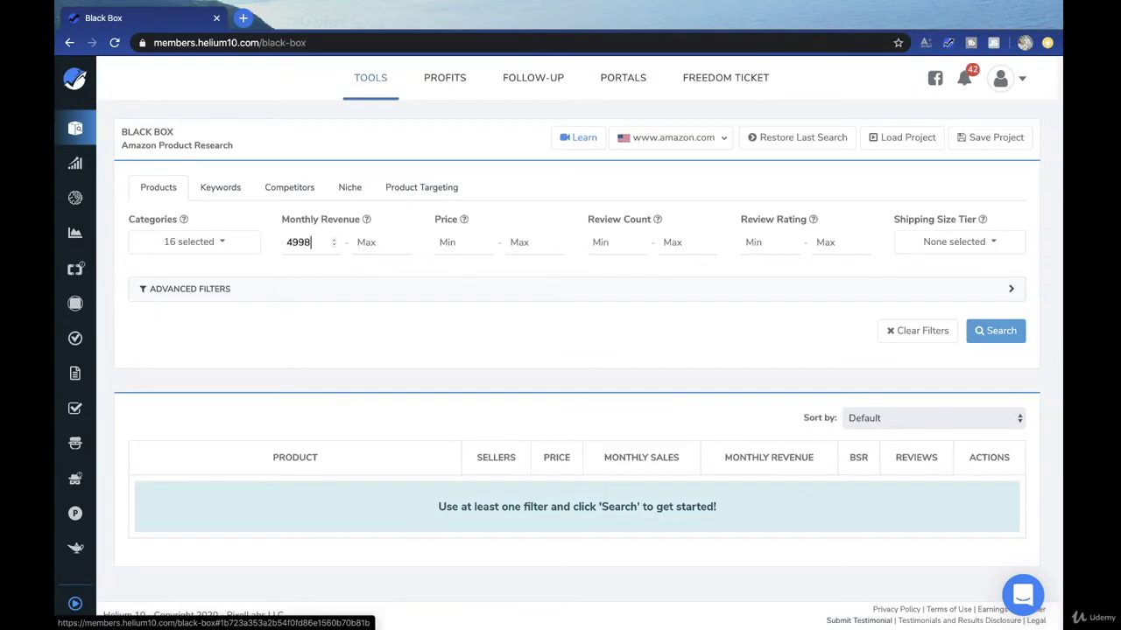
key(BackSpace)
text(8)
drag(313, 242, 289, 242)
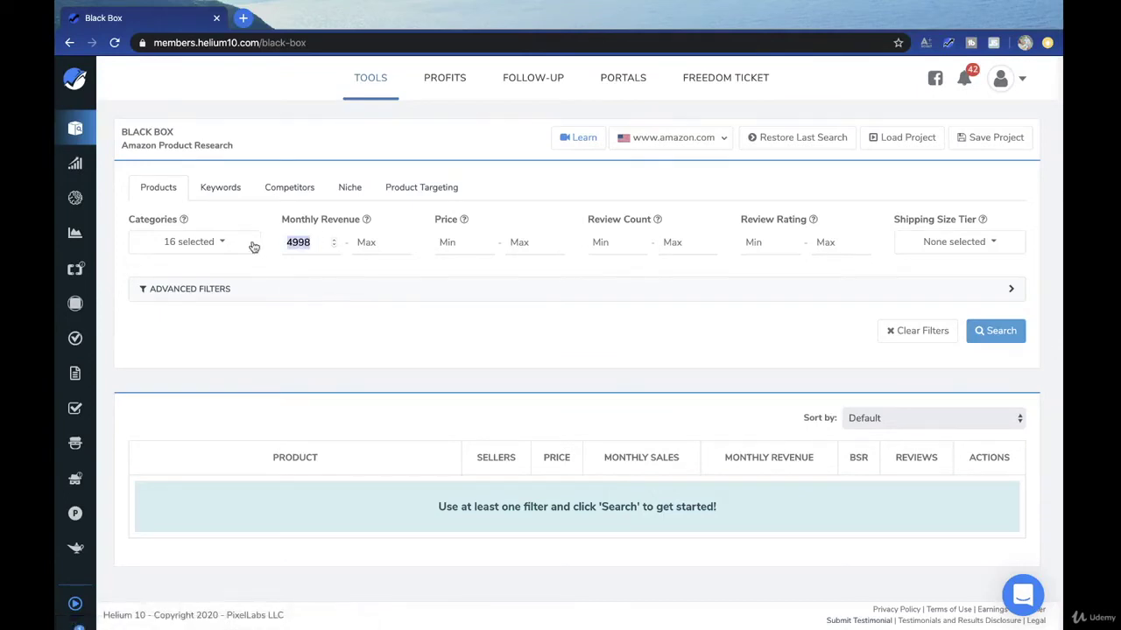
text(4450)
click(385, 245)
text(15555)
Step: Set the price filter to a range of 13.88 to 75.55 and the maximum review count to 222
click(457, 242)
text(14.99)
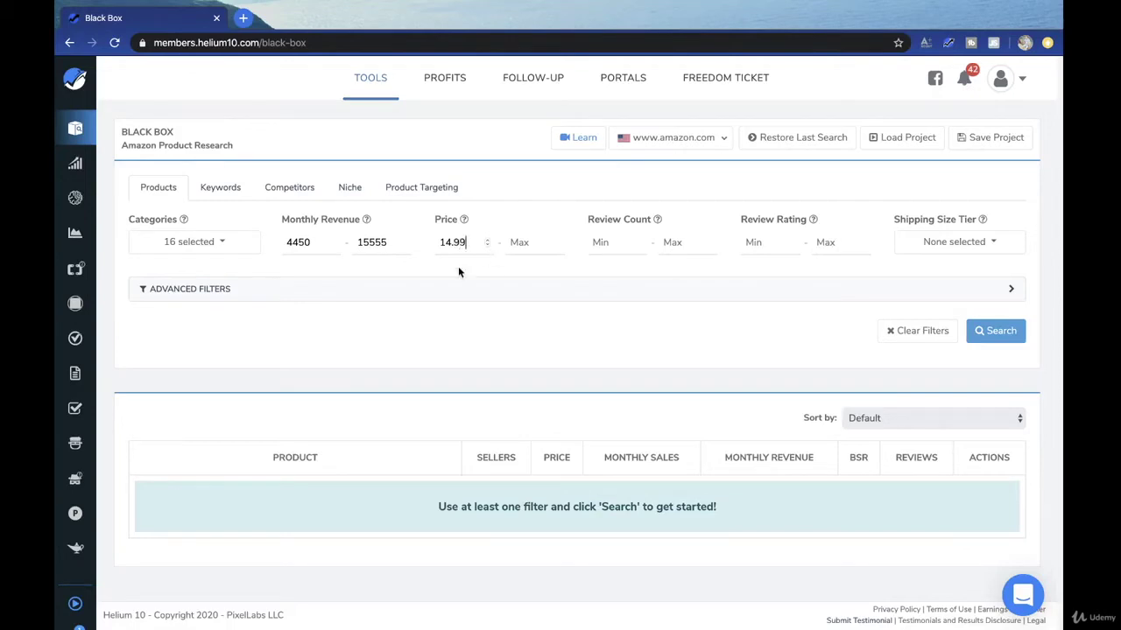
drag(467, 241, 412, 243)
text(15)
key(BackSpace)
key(BackSpace)
text(13.88)
click(525, 239)
text(75.55)
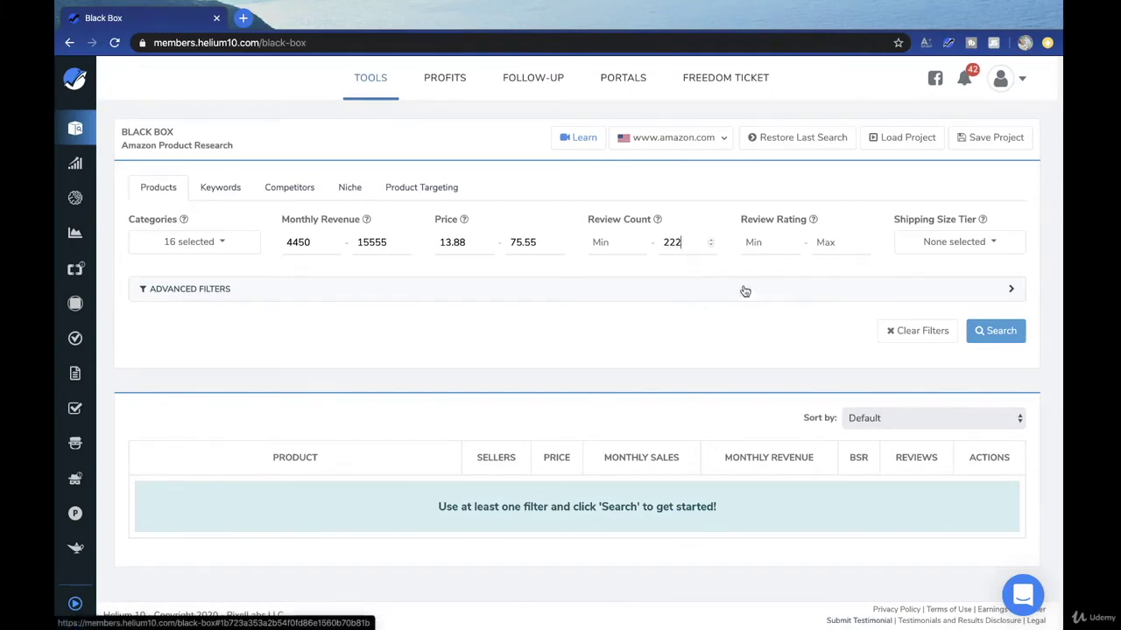
Step: Include all shipping size tiers in the product search filters
click(995, 246)
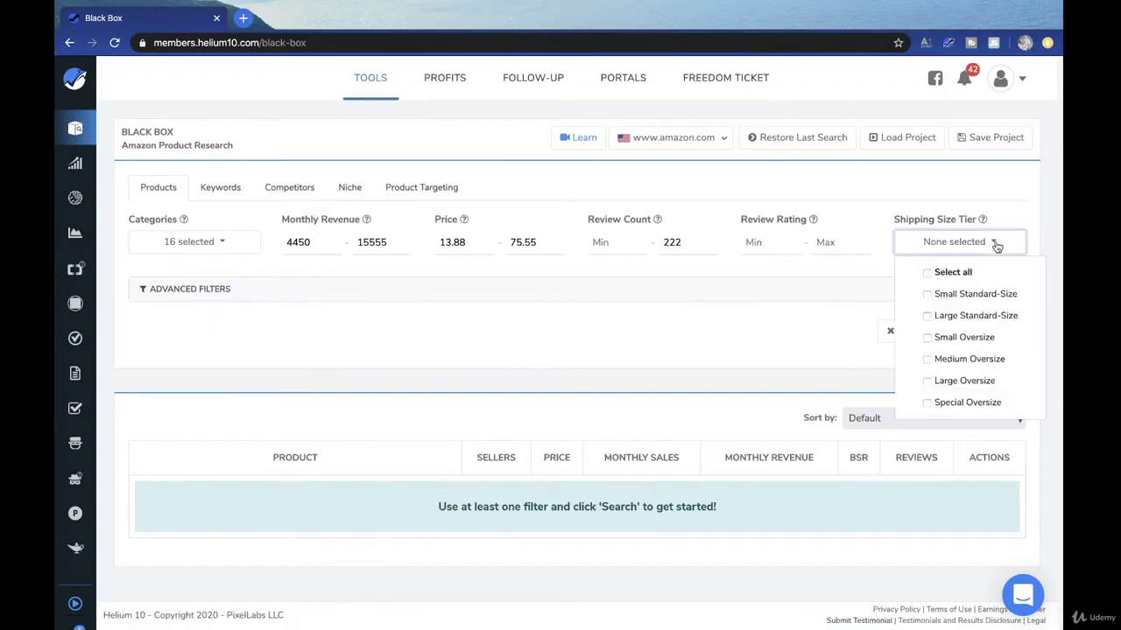
click(967, 274)
click(855, 291)
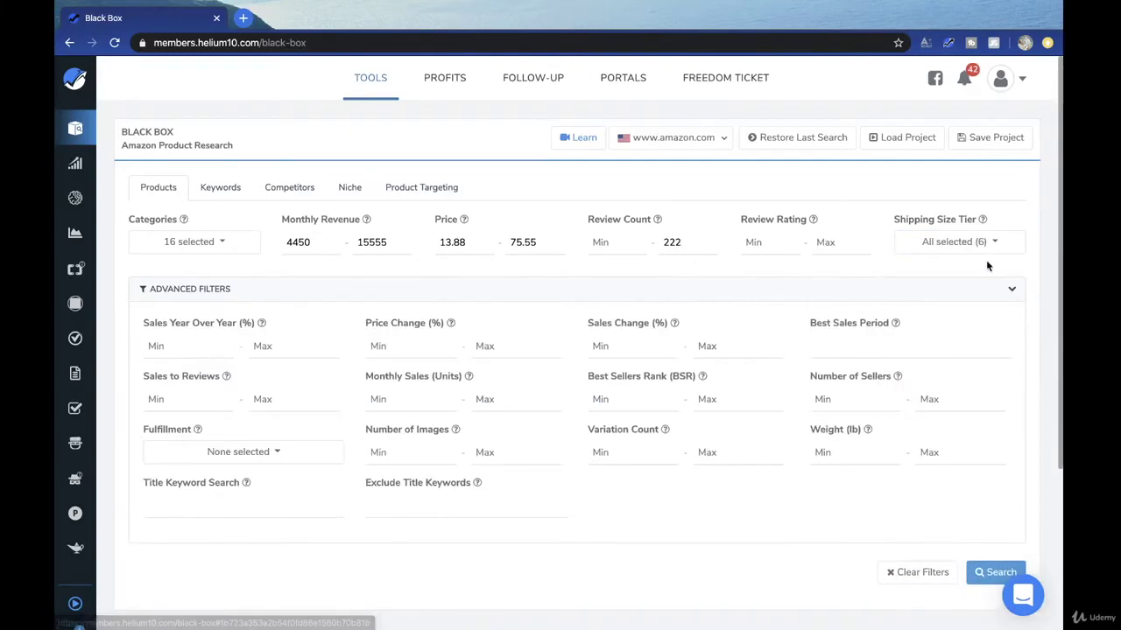
Step: Look over the available advanced filter options and leave the section collapsed
click(1005, 296)
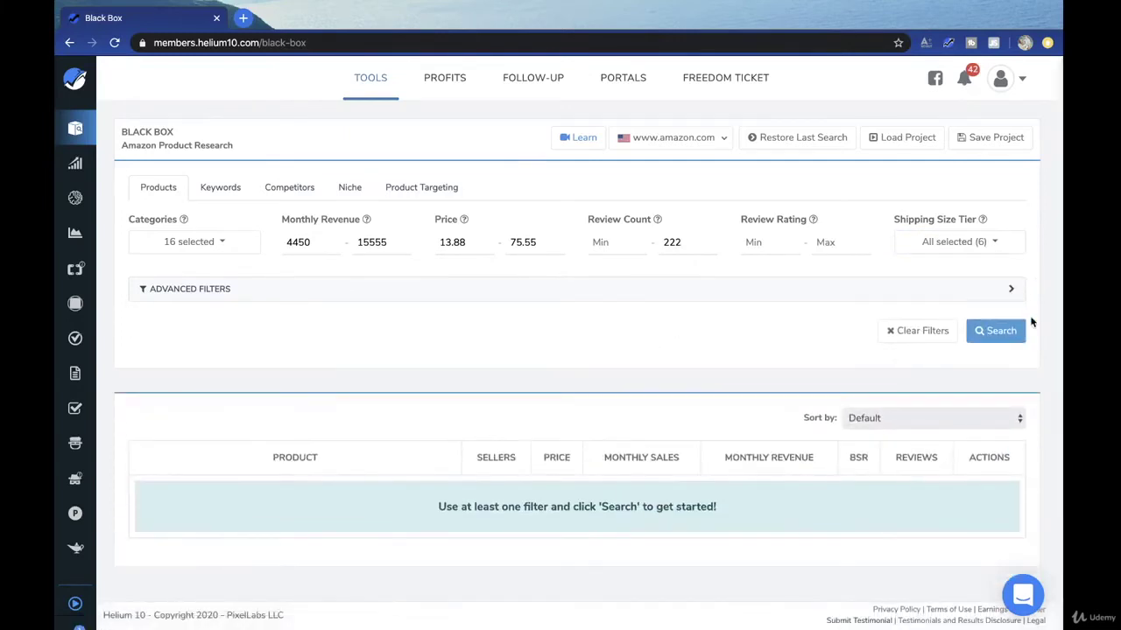
click(1009, 297)
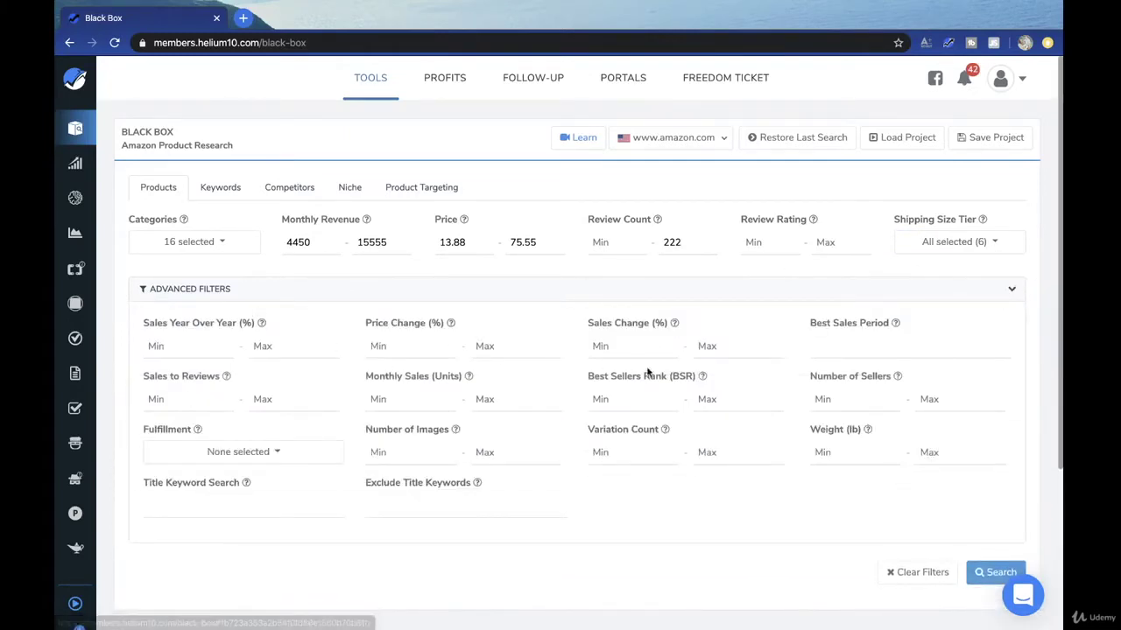
click(1011, 290)
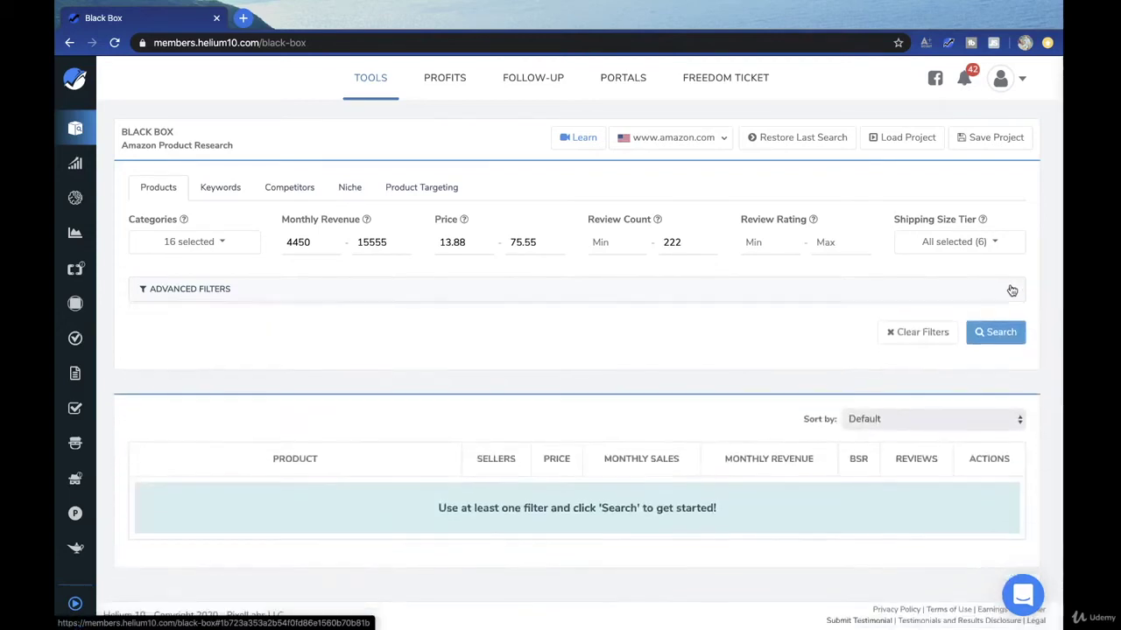
Step: Run the product search with the current filters and bring the list of matching products into view
click(1001, 331)
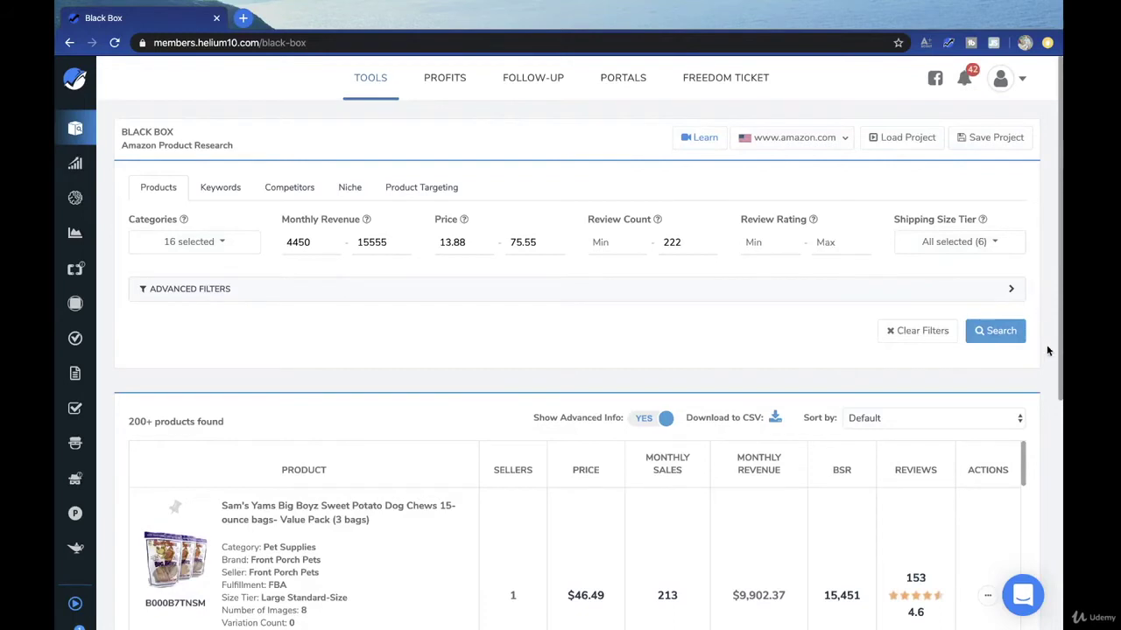
scroll(1047, 350, down, 3)
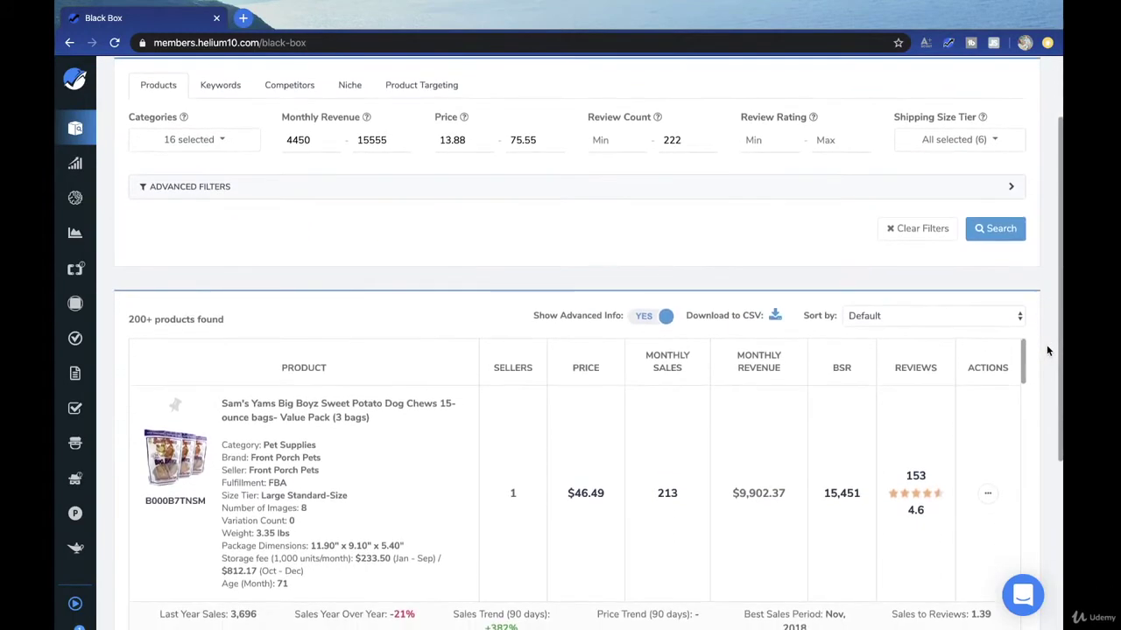
scroll(1047, 351, down, 5)
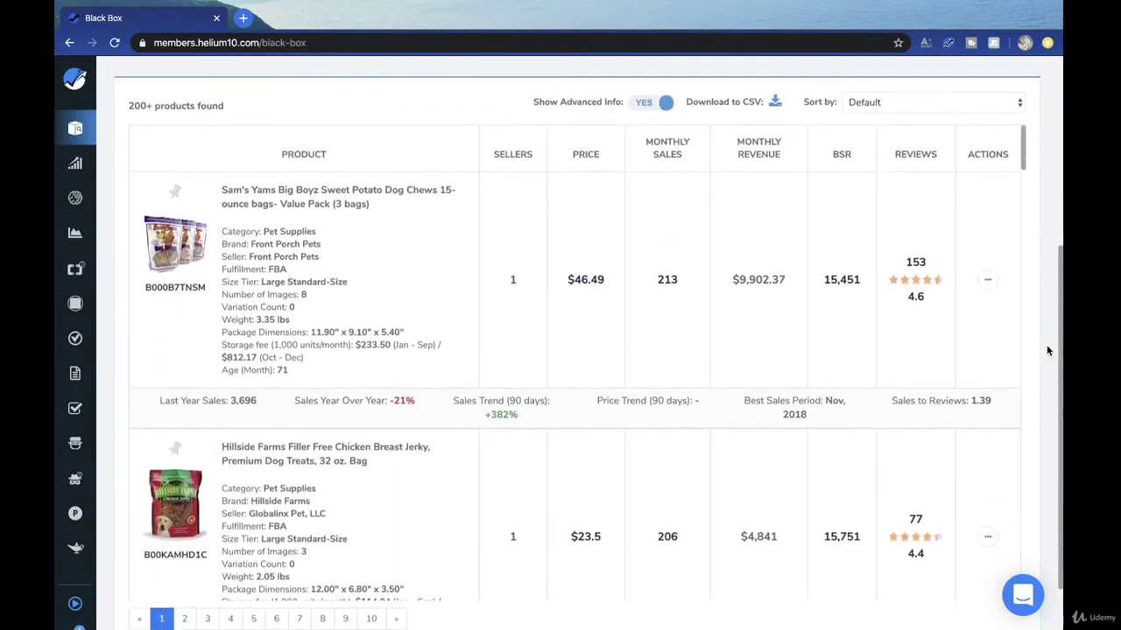
scroll(1047, 350, down, 2)
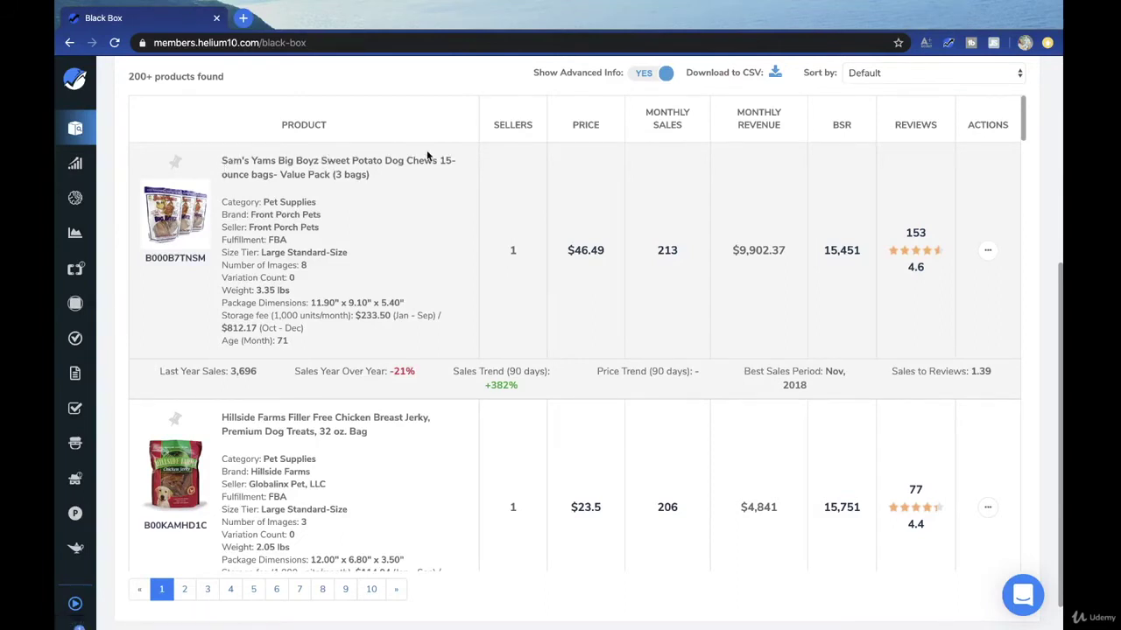
Step: Open the Amazon listing of the Sam's Yams sweet potato dog chews in a new tab, view it, and return to the Black Box results
right_click(175, 210)
click(259, 69)
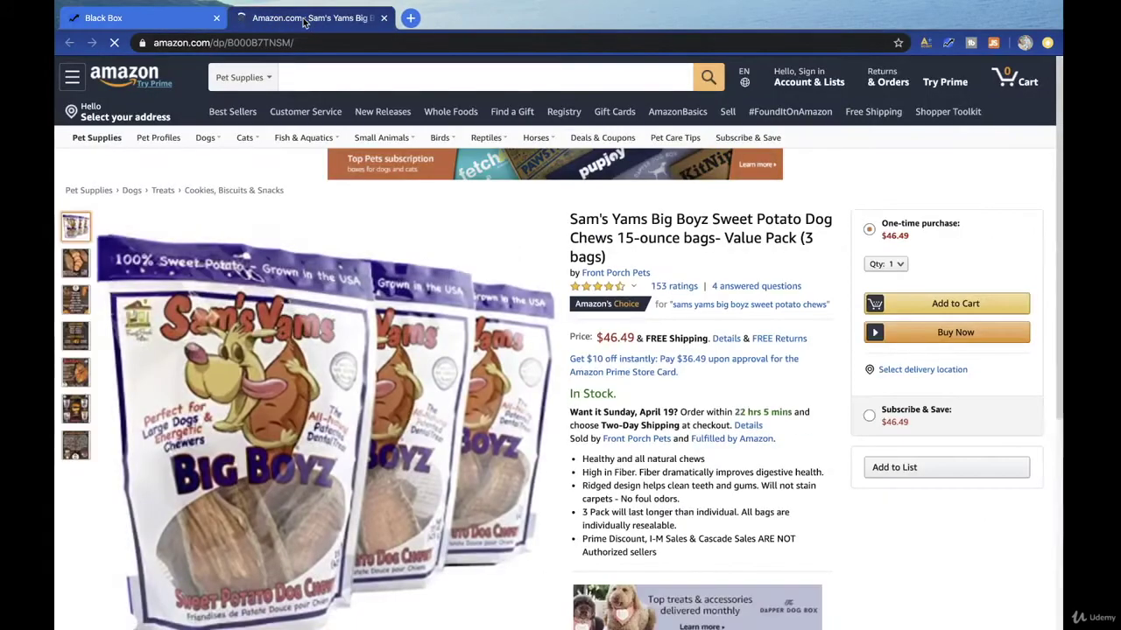
click(294, 24)
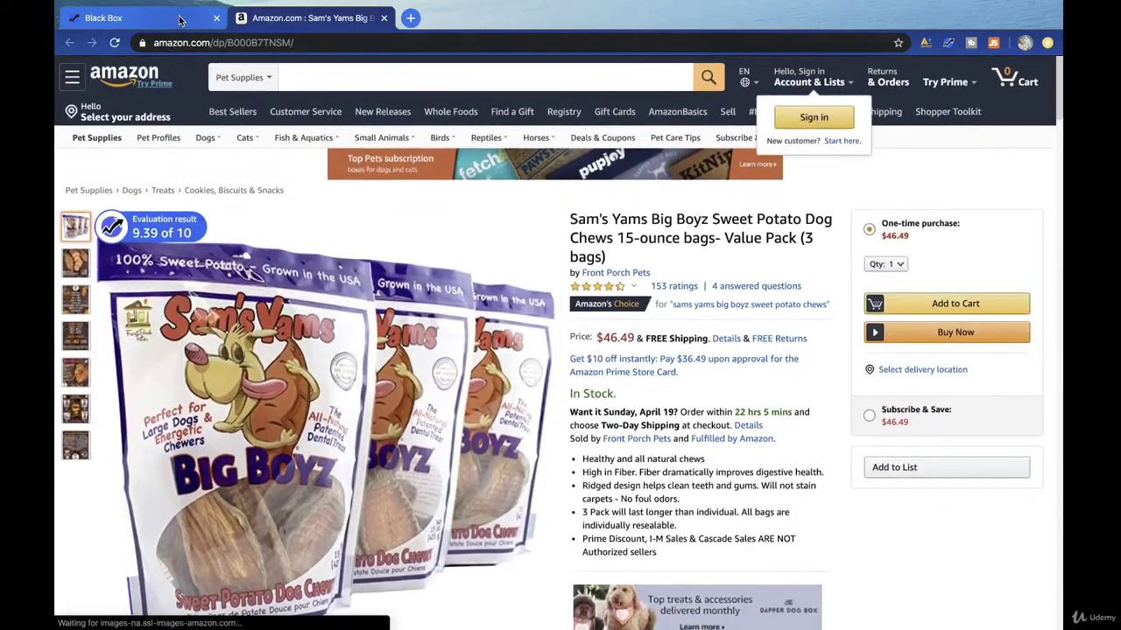
click(181, 18)
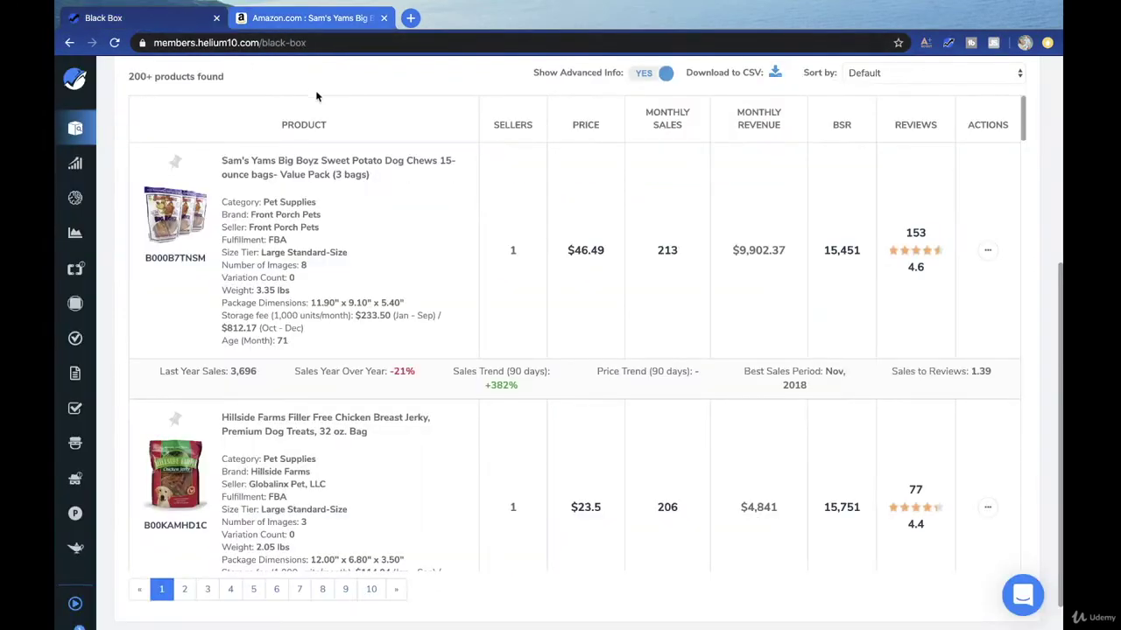
Step: Find the Yaheetech piano bench in the search results and open its Amazon listing in a new tab
scroll(457, 225, down, 3)
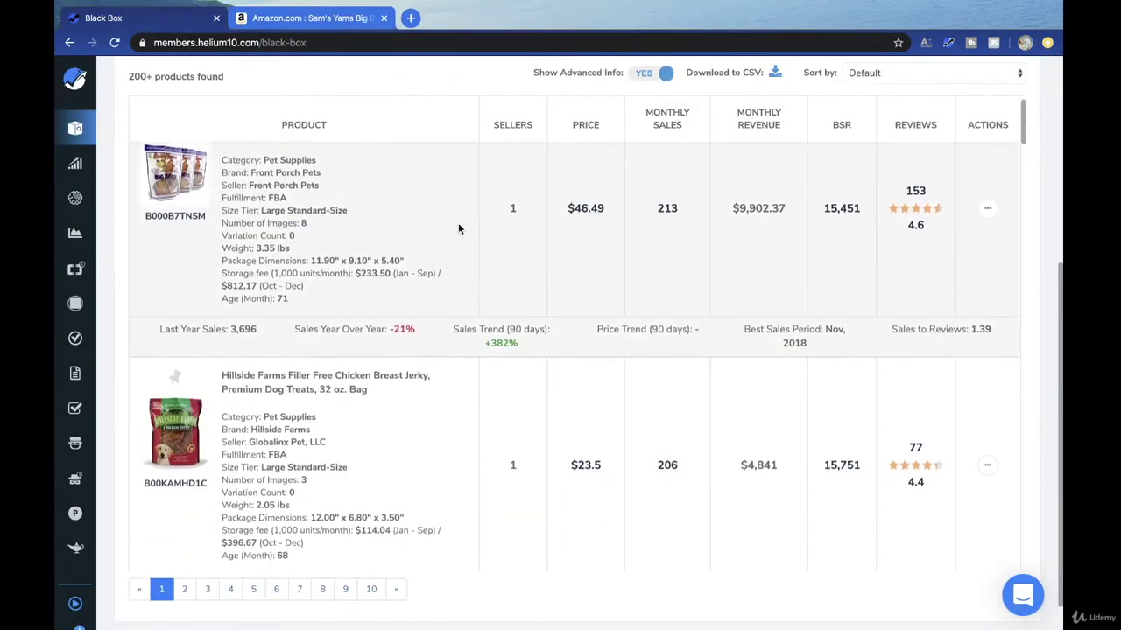
scroll(458, 229, down, 2)
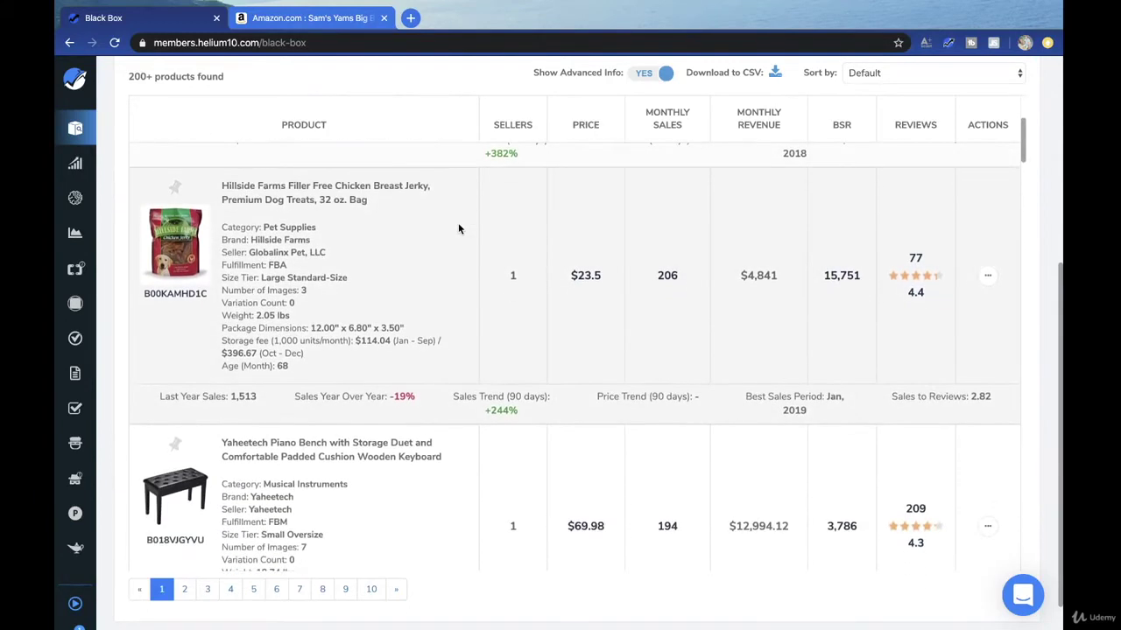
scroll(435, 280, down, 1)
scroll(428, 311, down, 1)
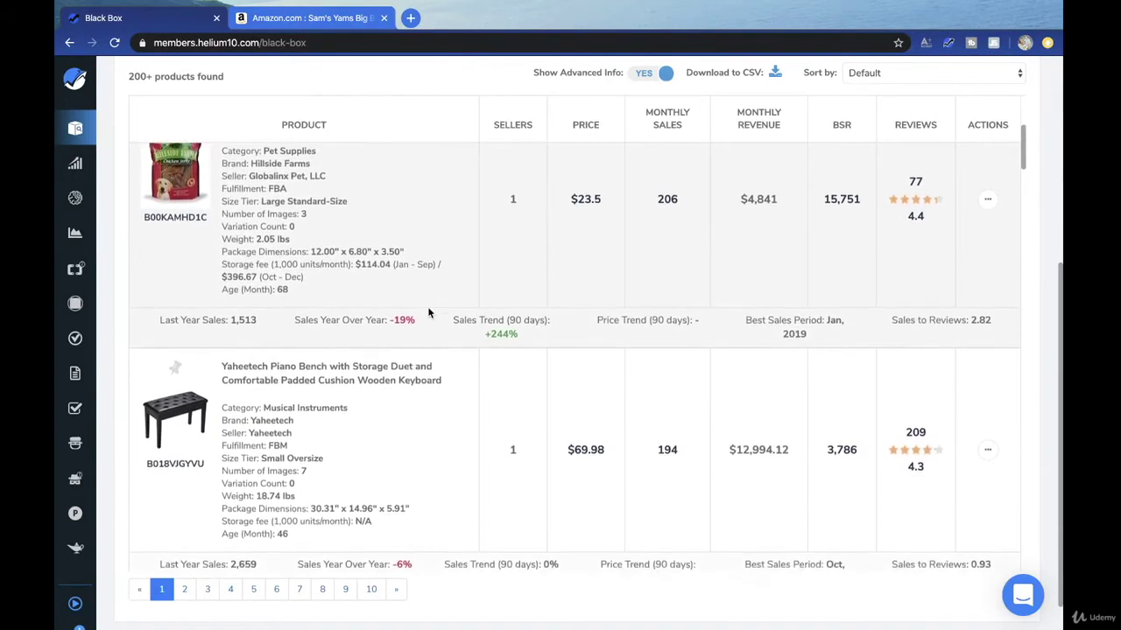
scroll(428, 312, up, 2)
scroll(384, 345, down, 1)
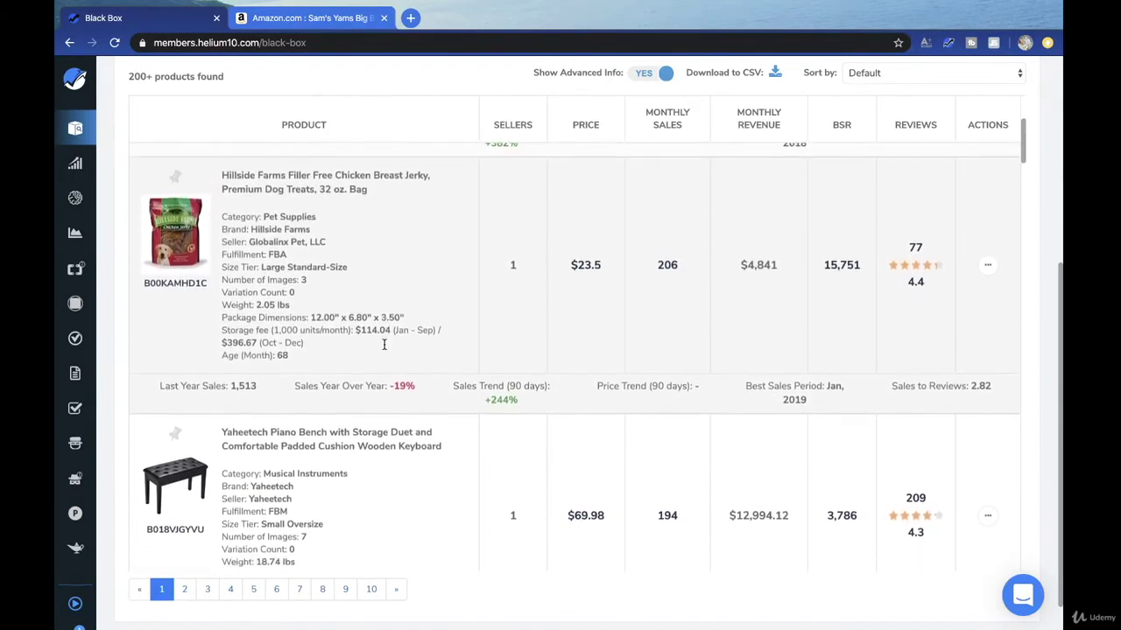
scroll(488, 403, down, 2)
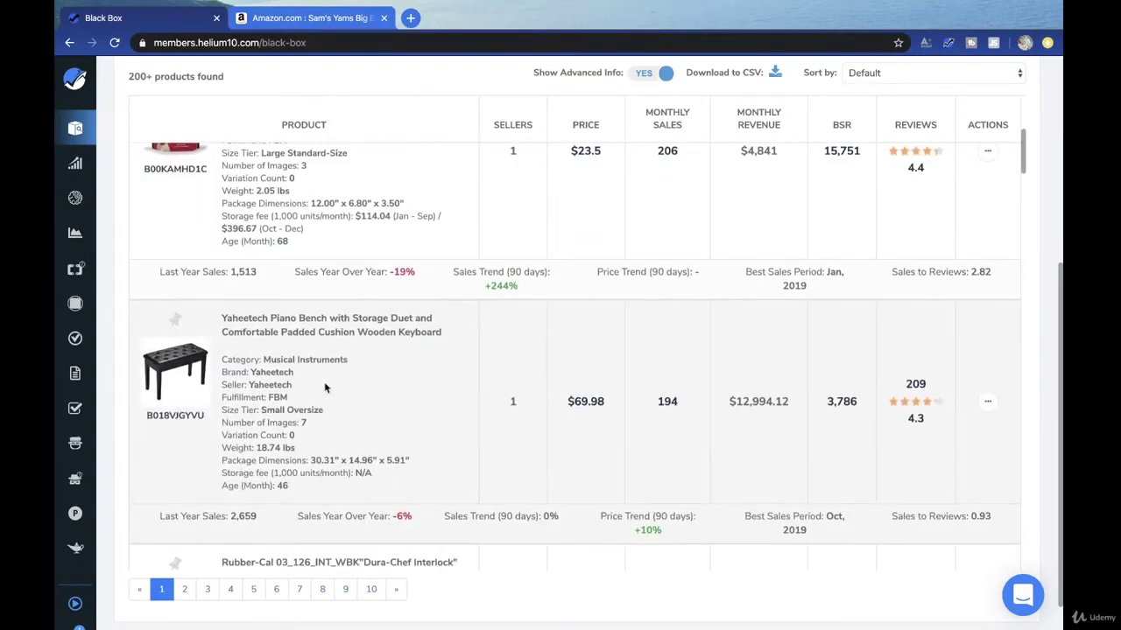
scroll(383, 410, down, 1)
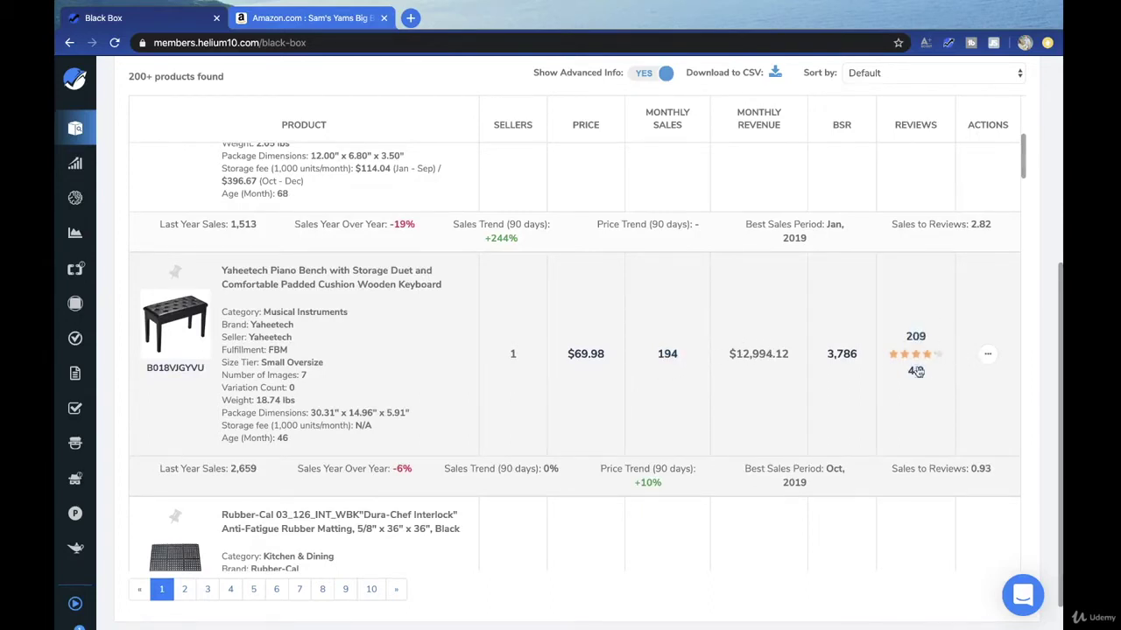
scroll(910, 379, down, 1)
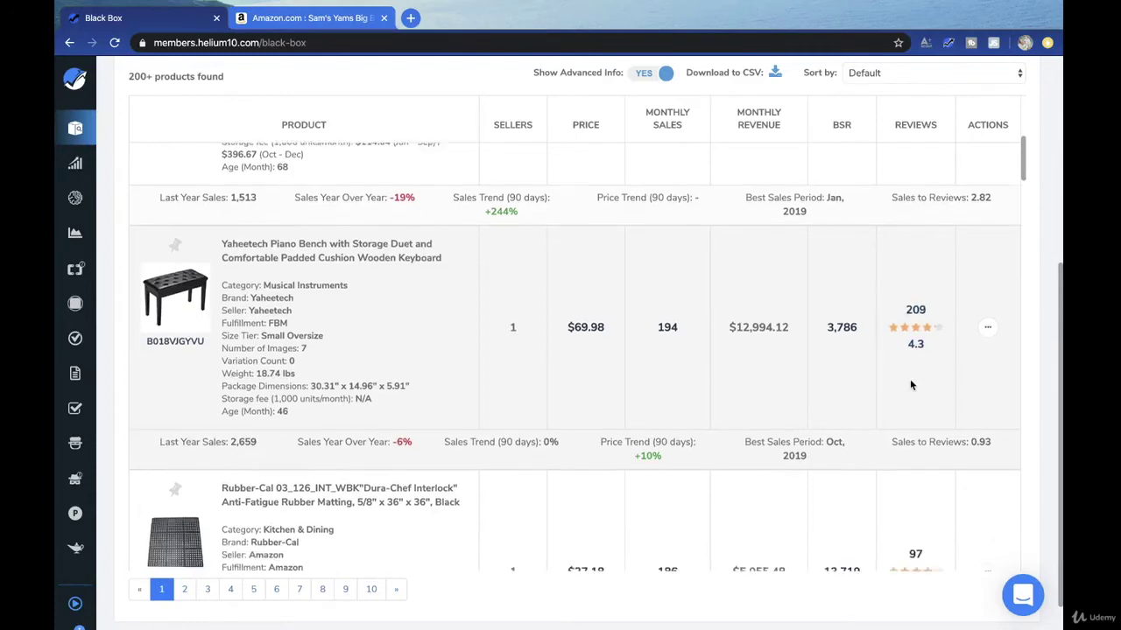
right_click(203, 278)
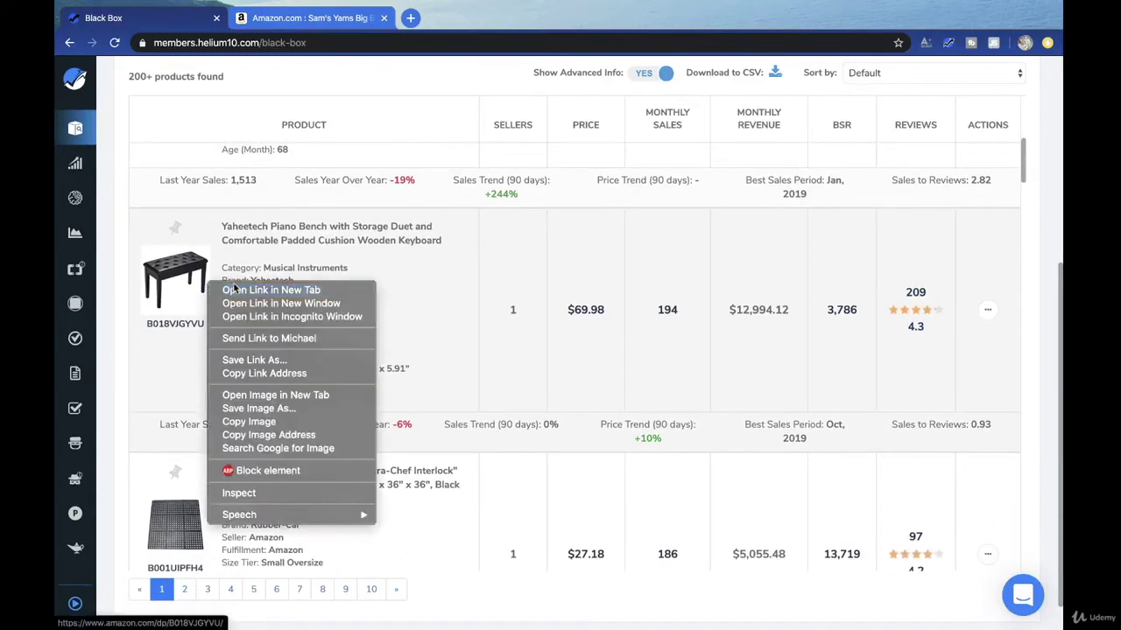
click(230, 288)
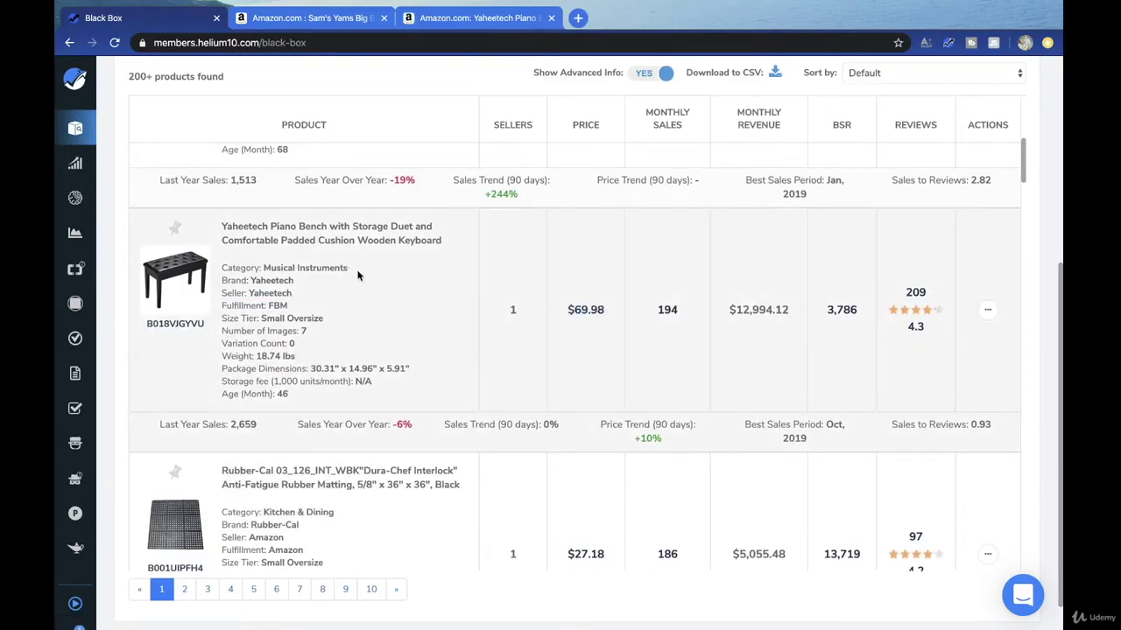
Step: Examine the category and last year's sales of the Yaheetech piano bench by highlighting them in its result entry
drag(357, 275, 264, 274)
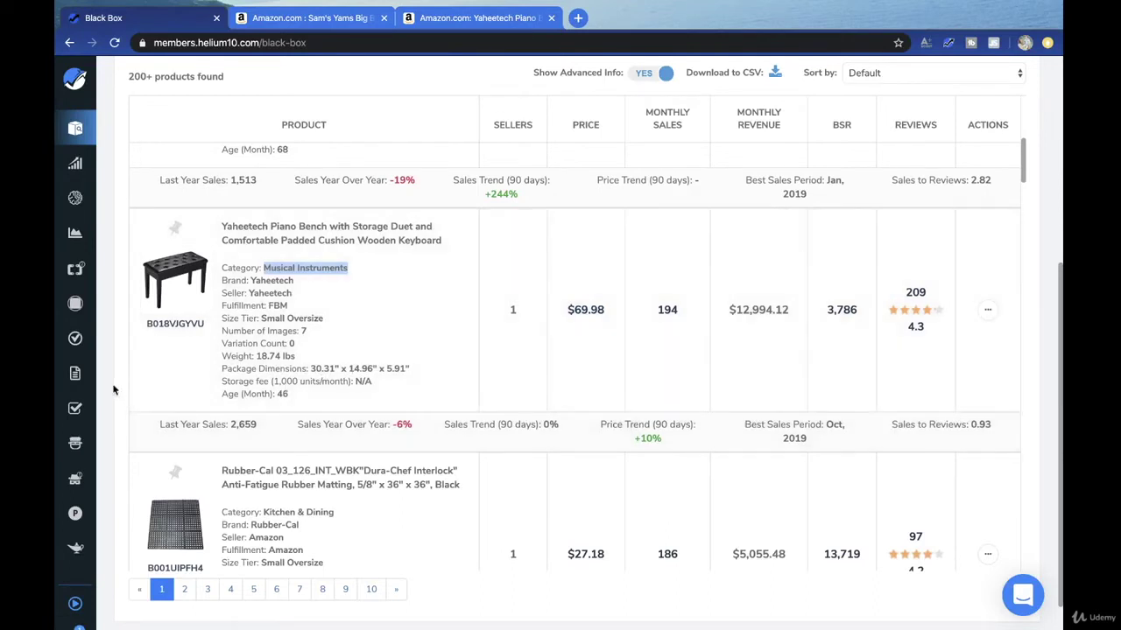
drag(259, 425, 231, 423)
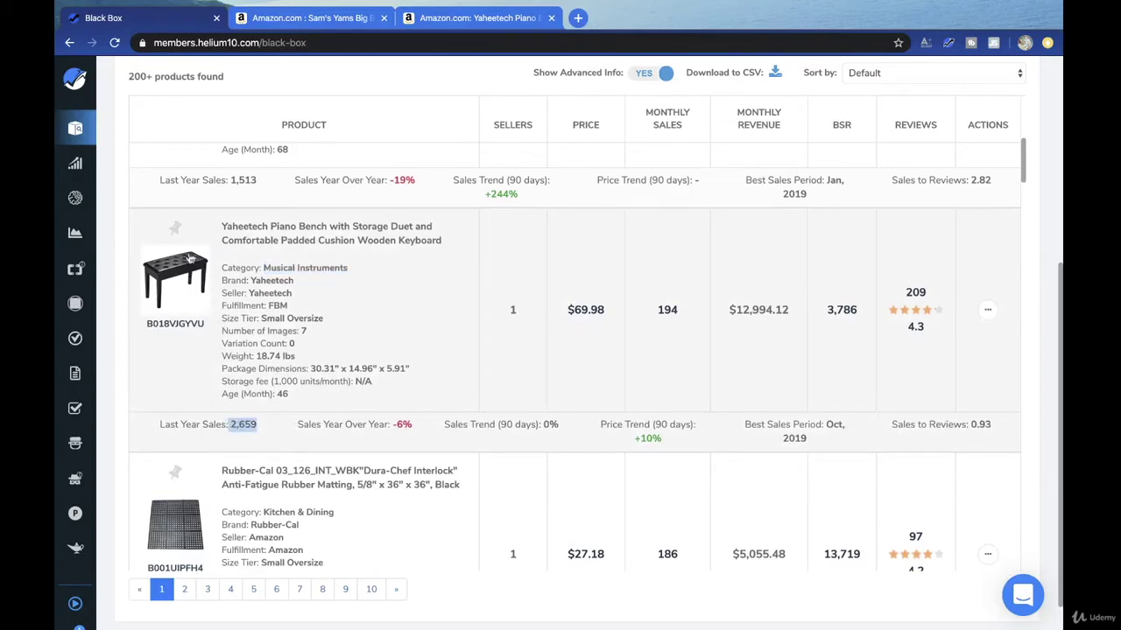
click(119, 314)
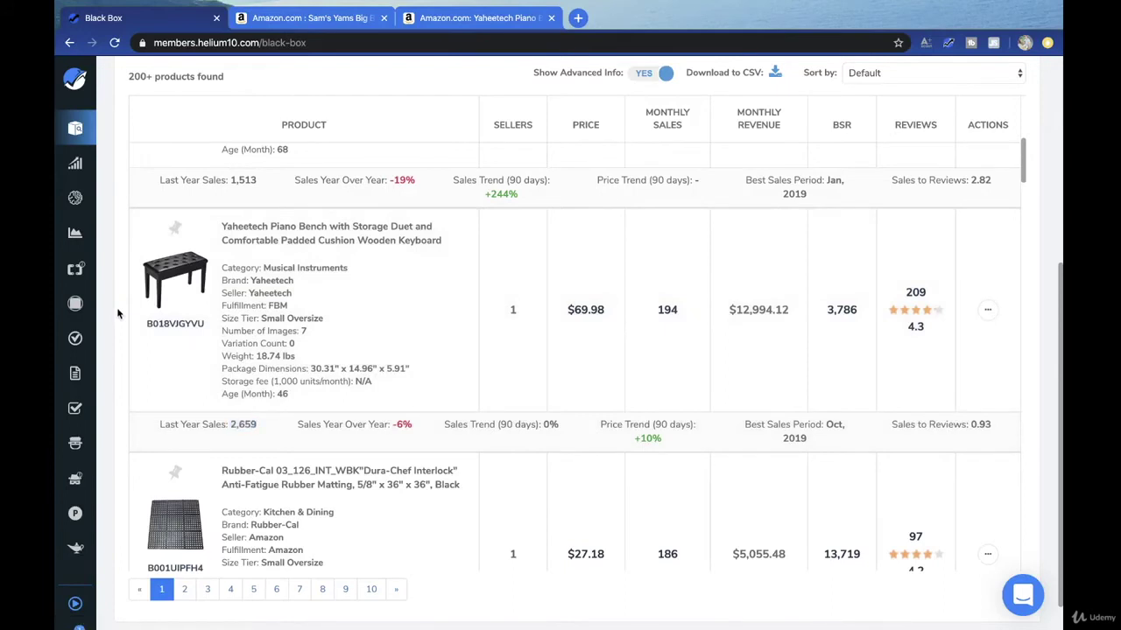
drag(355, 268, 265, 264)
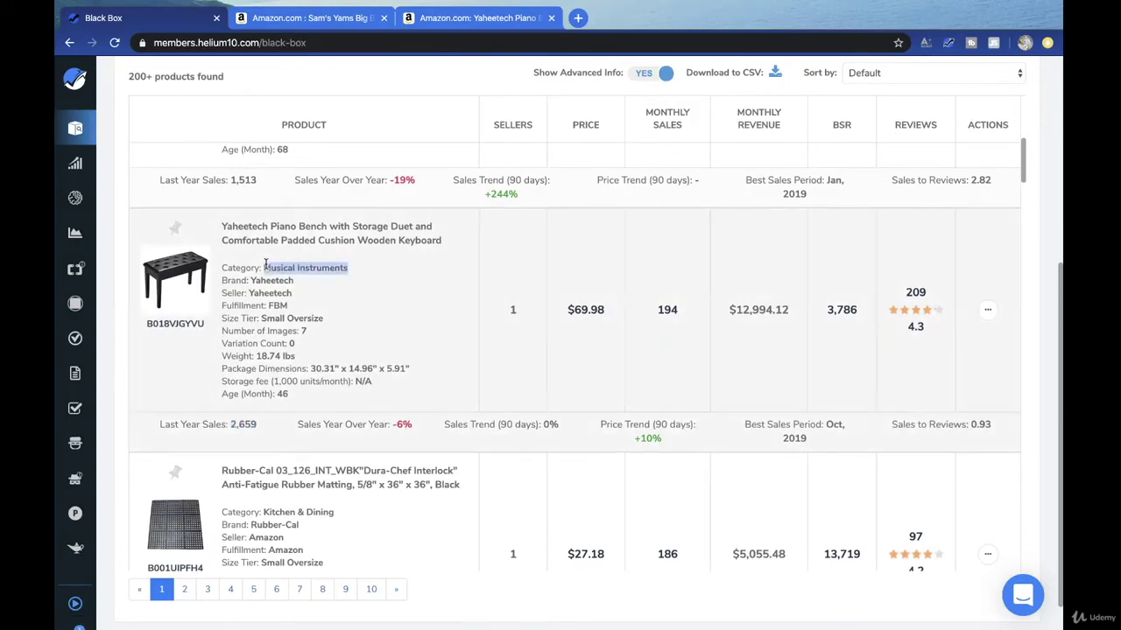
click(119, 312)
Step: Review the products listed below the piano bench, comparing their prices, monthly sales, revenue and reviews
scroll(117, 310, down, 1)
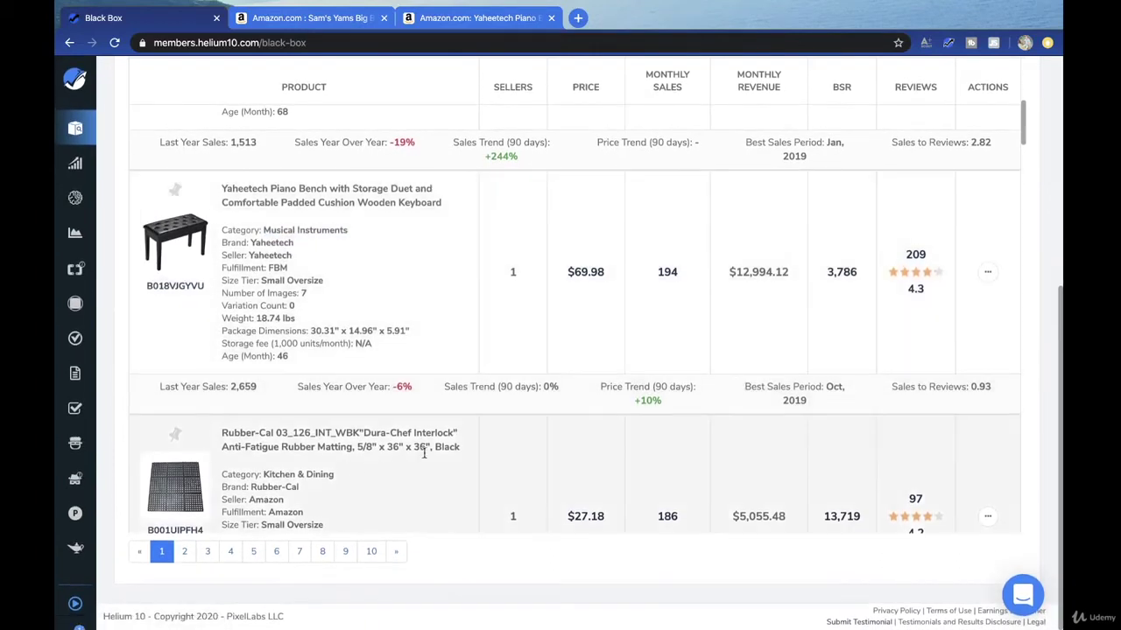
scroll(512, 448, down, 5)
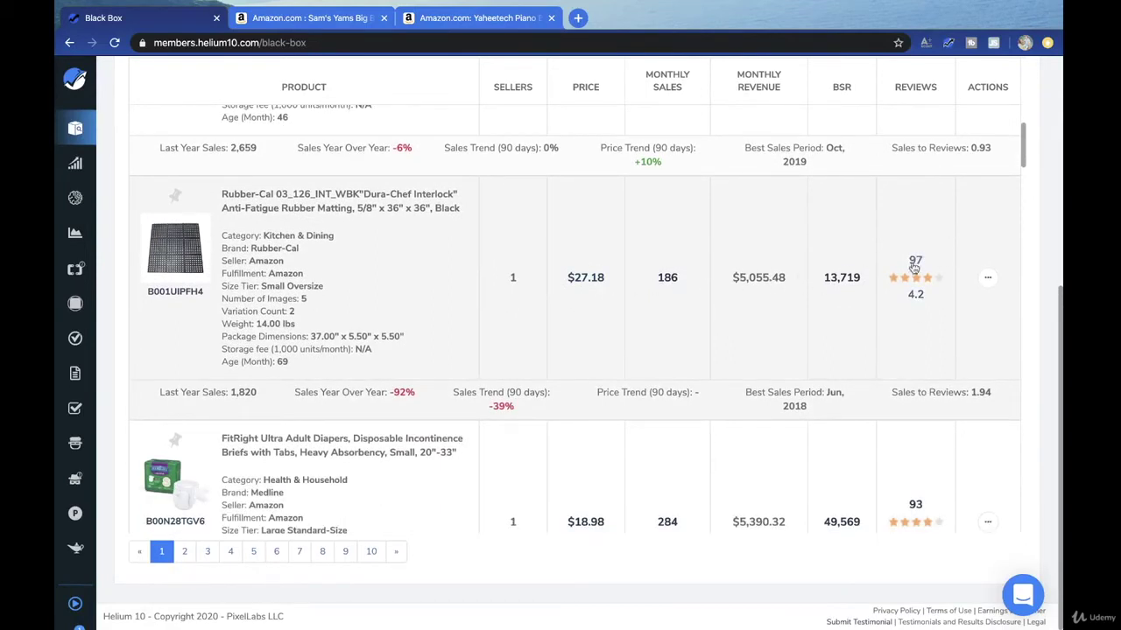
scroll(328, 302, down, 13)
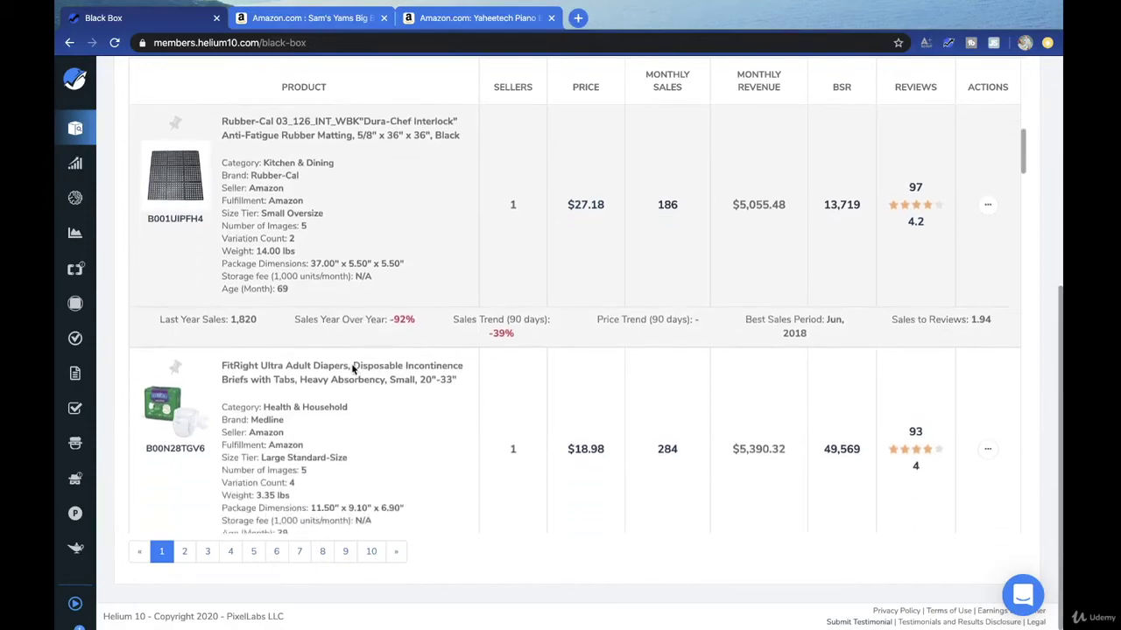
scroll(351, 368, down, 4)
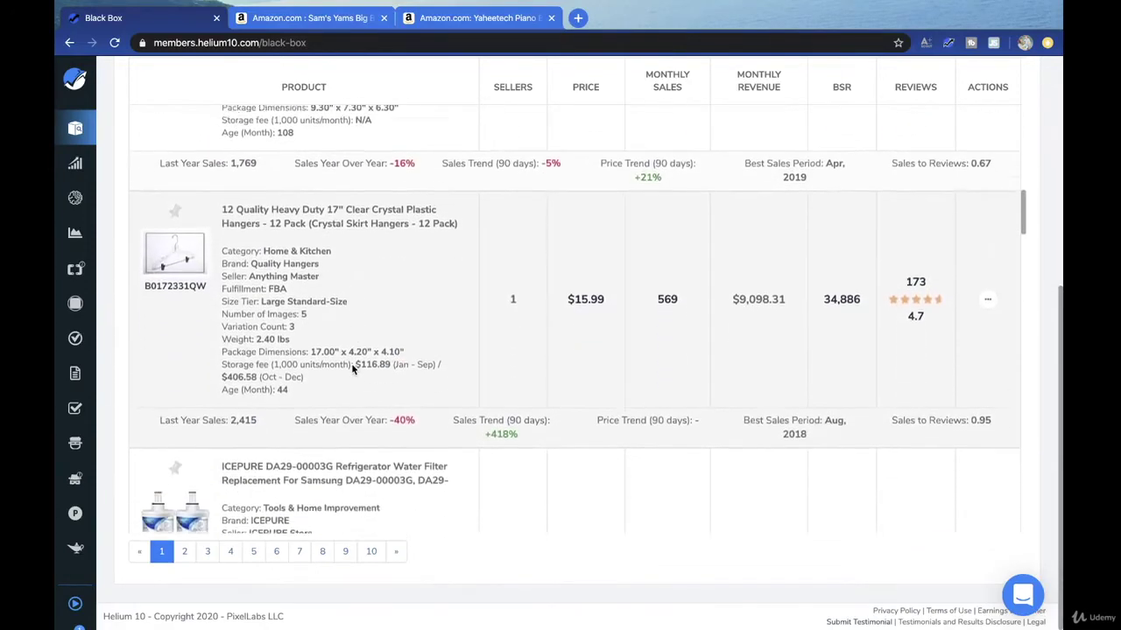
scroll(351, 368, down, 5)
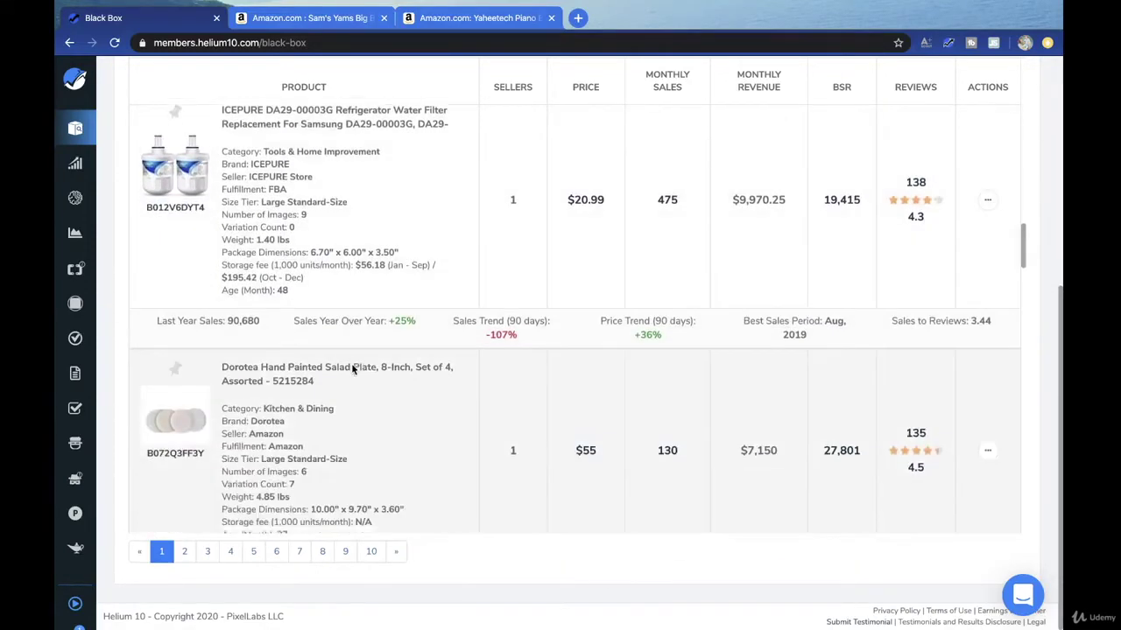